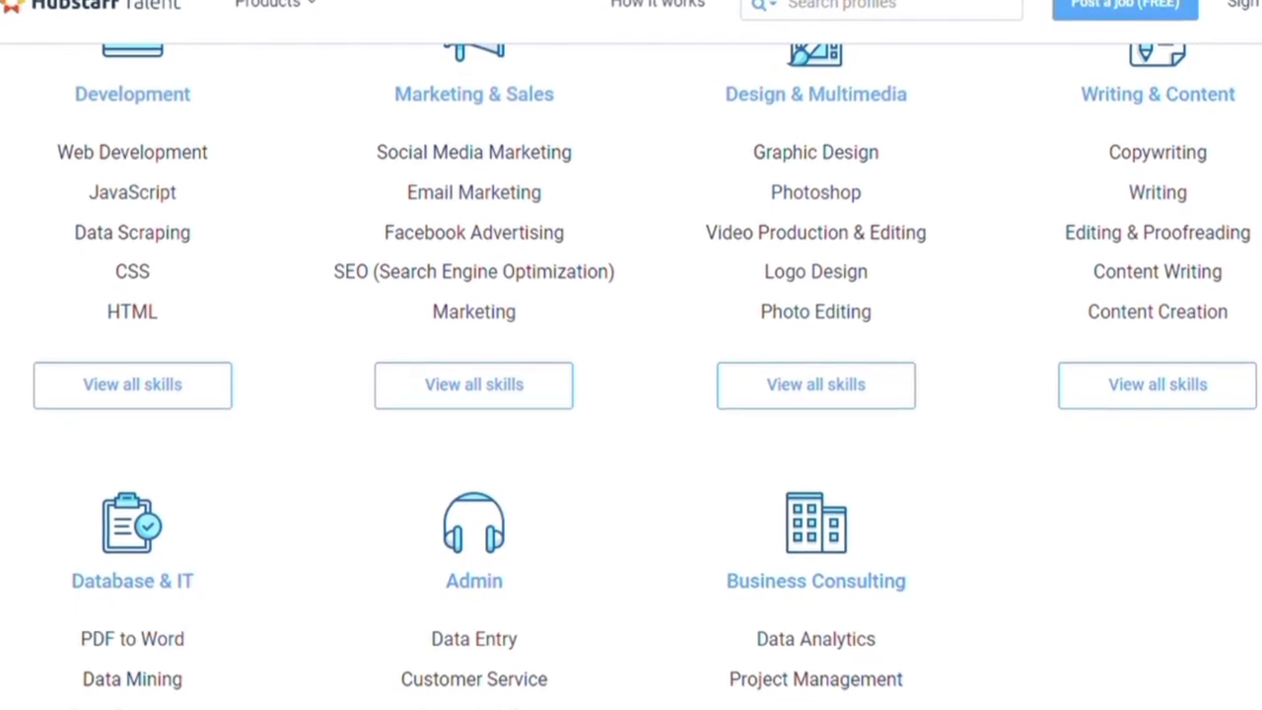
Step: Look through the home page's skill categories, available freelancers, platform statistics, testimonial and country listings
{"action": "scroll", "coordinate": [631, 354], "scroll_direction": "down", "scroll_amount": 6}
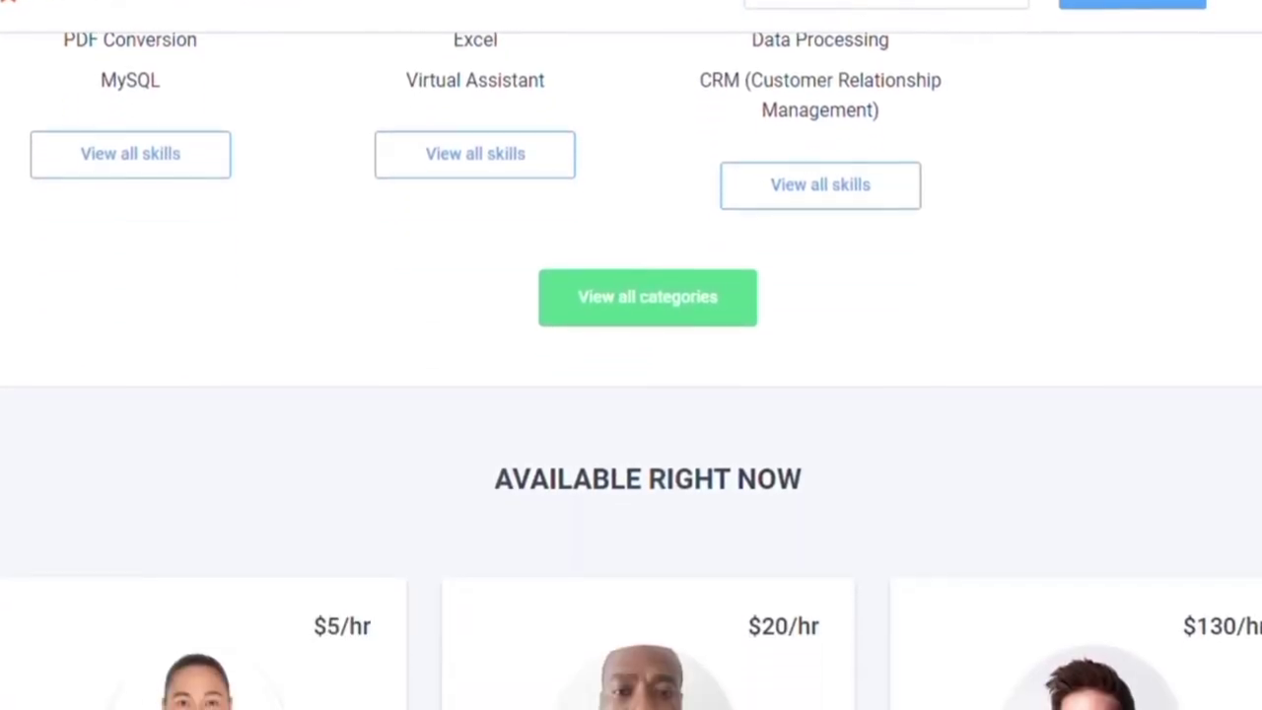
{"action": "scroll", "coordinate": [795, 155], "scroll_direction": "down", "scroll_amount": 5}
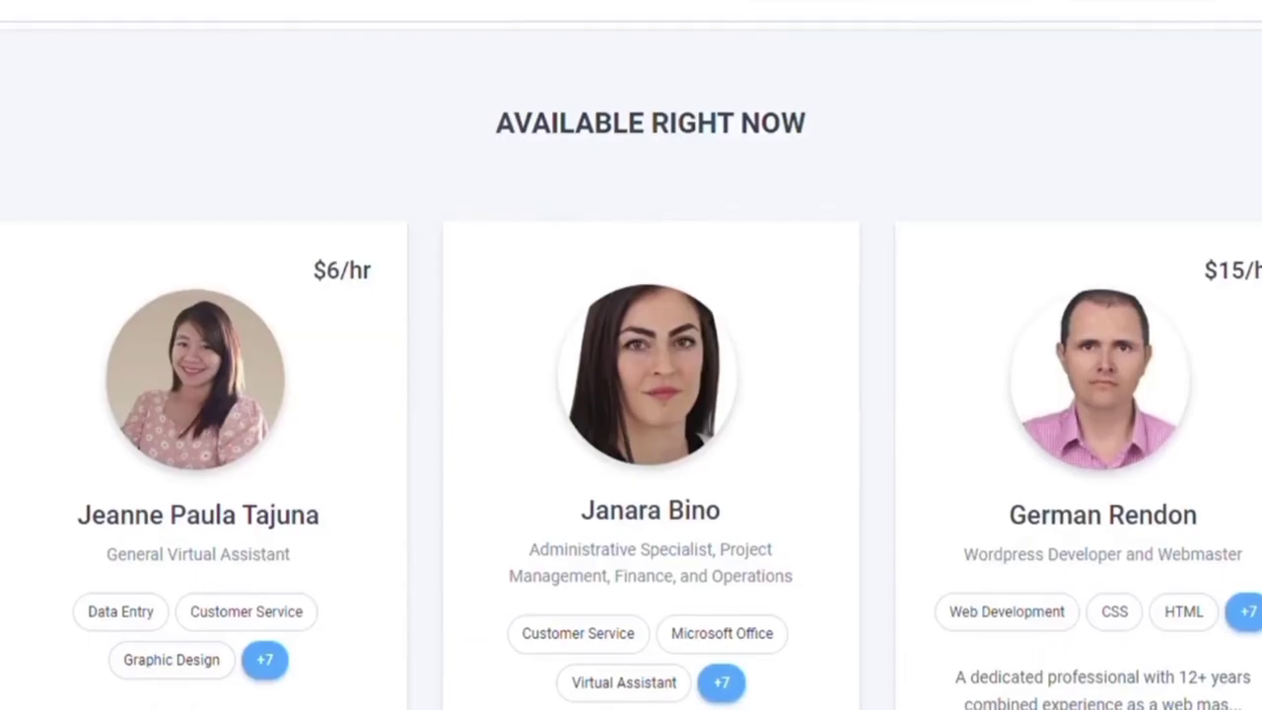
{"action": "scroll", "coordinate": [788, 245], "scroll_direction": "down", "scroll_amount": 1}
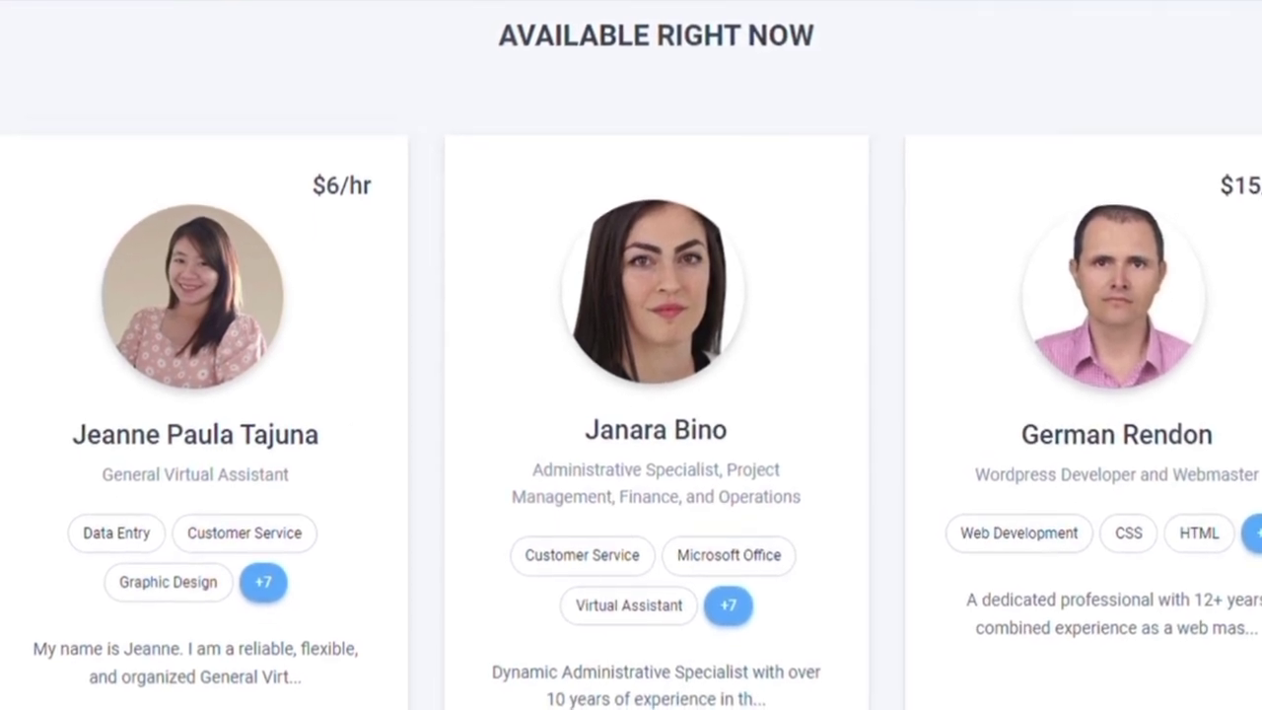
{"action": "scroll", "coordinate": [975, 349], "scroll_direction": "down", "scroll_amount": 3}
{"action": "scroll", "coordinate": [630, 355], "scroll_direction": "up", "scroll_amount": 1}
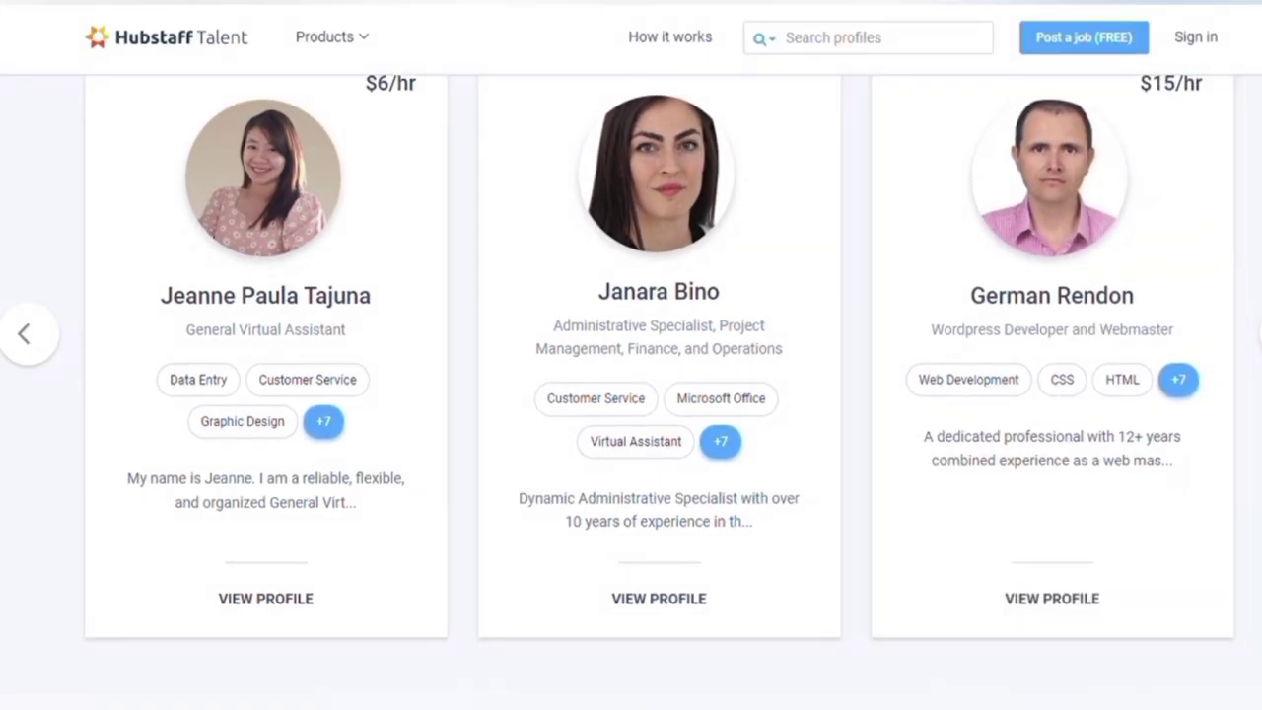
{"action": "scroll", "coordinate": [630, 395], "scroll_direction": "down", "scroll_amount": 5}
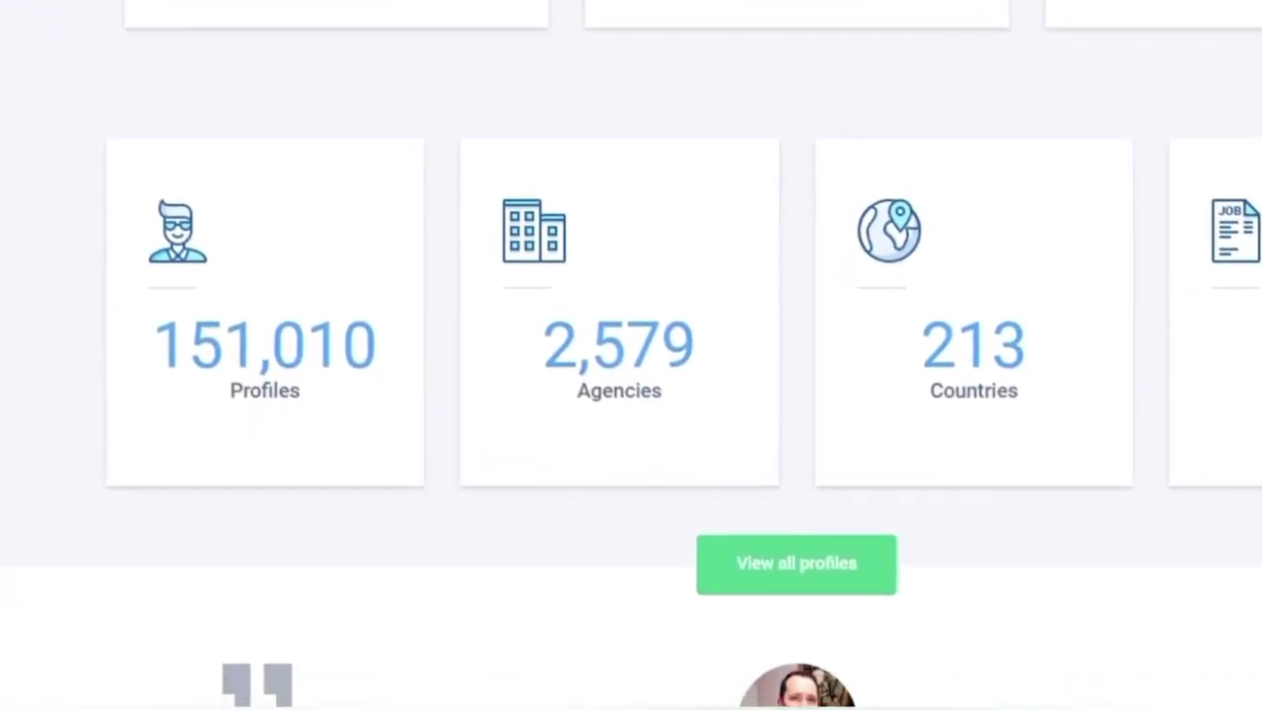
{"action": "scroll", "coordinate": [631, 355], "scroll_direction": "down", "scroll_amount": 1}
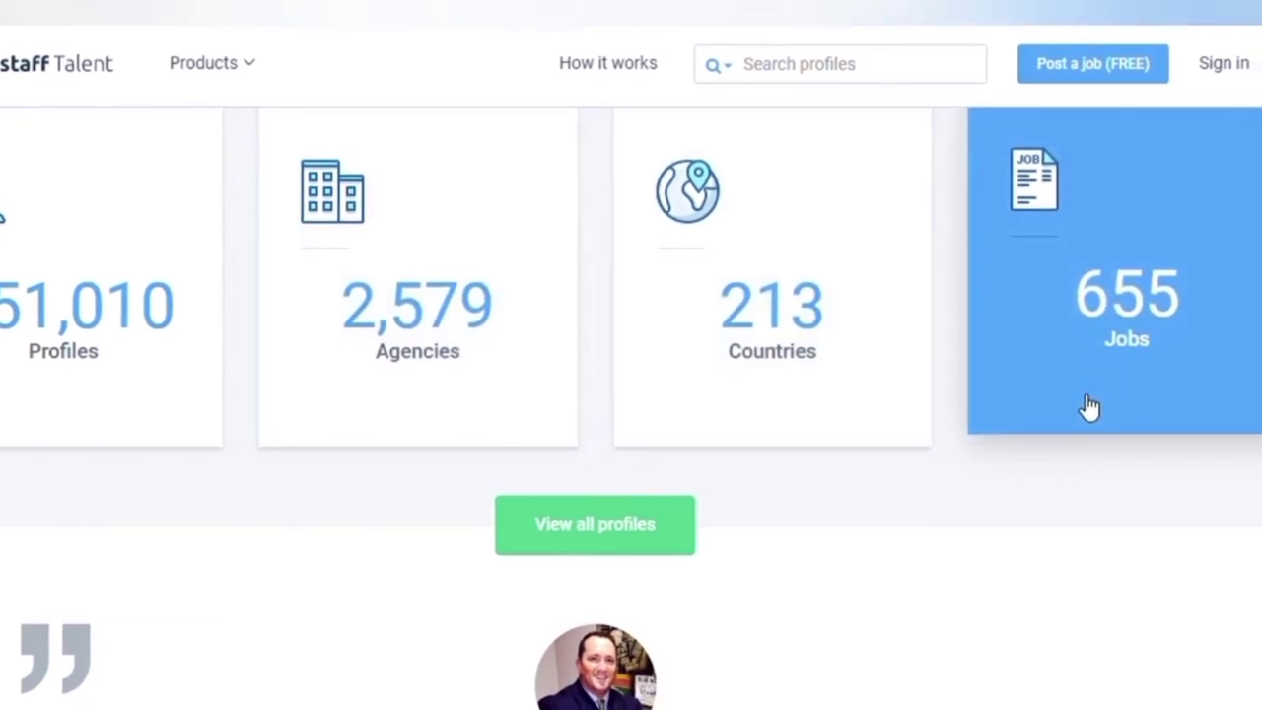
{"action": "scroll", "coordinate": [631, 418], "scroll_direction": "down", "scroll_amount": 3}
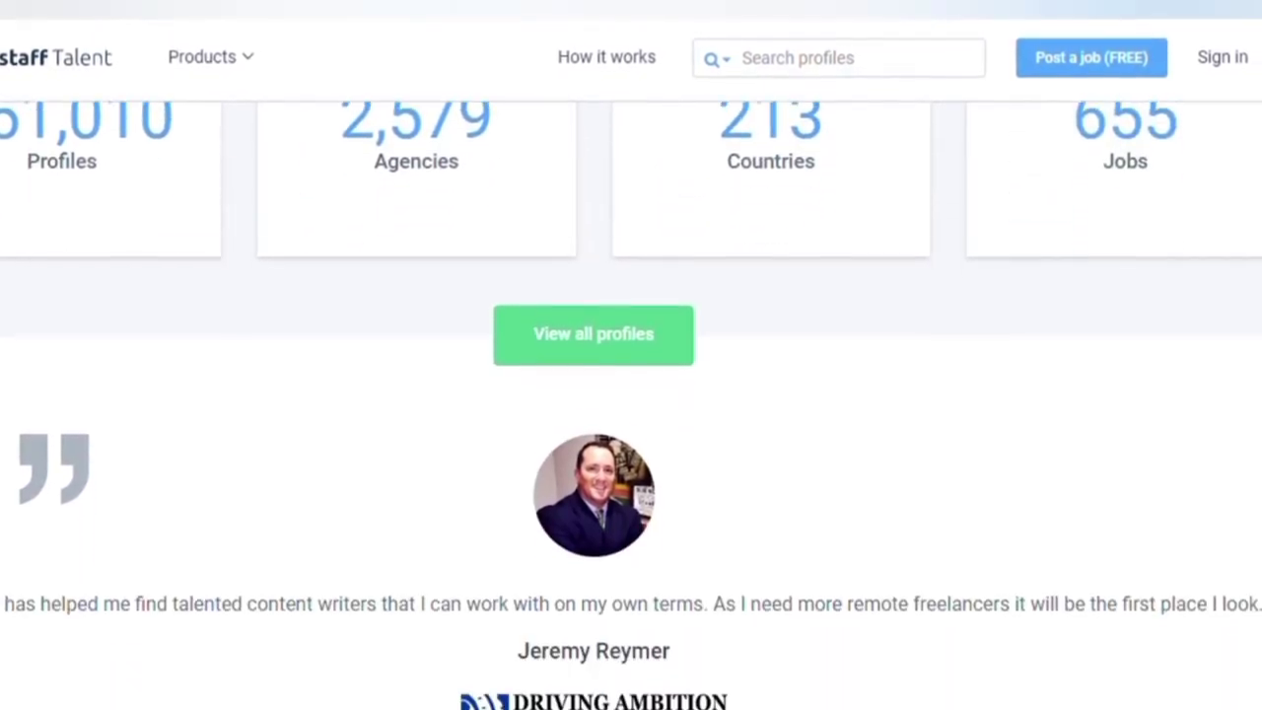
{"action": "scroll", "coordinate": [631, 418], "scroll_direction": "down", "scroll_amount": 4}
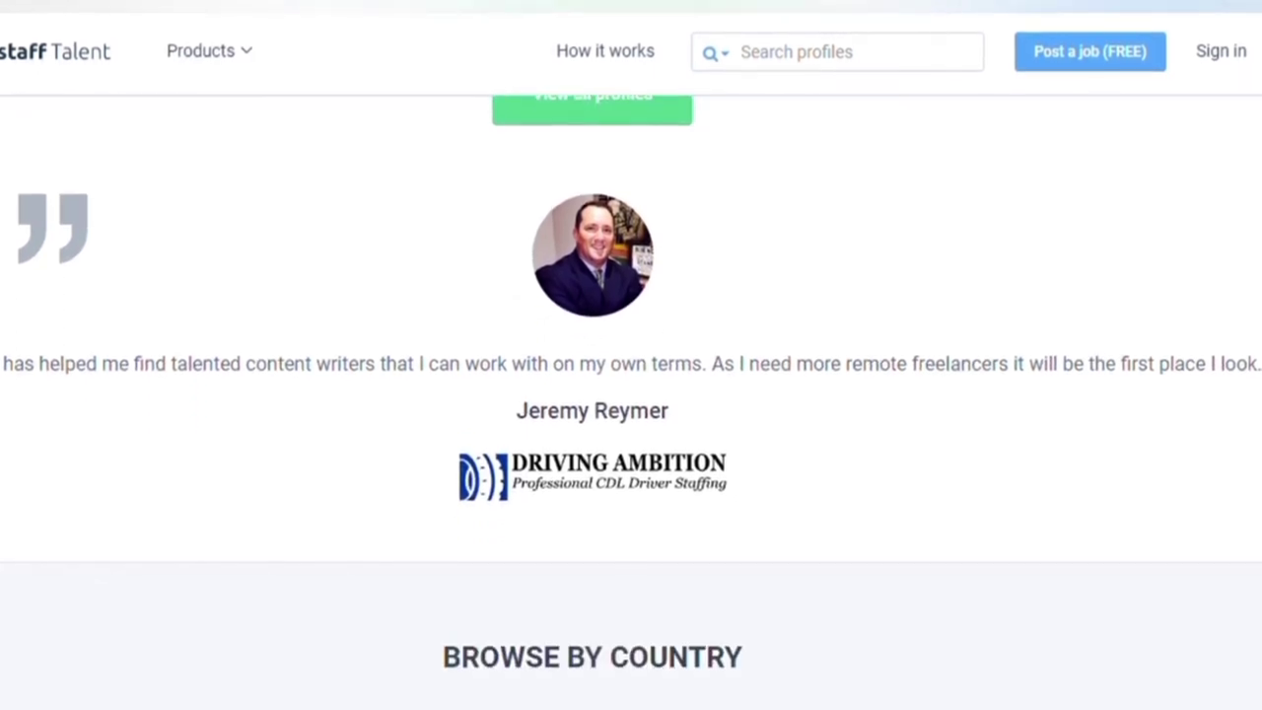
{"action": "scroll", "coordinate": [1070, 452], "scroll_direction": "up", "scroll_amount": 6}
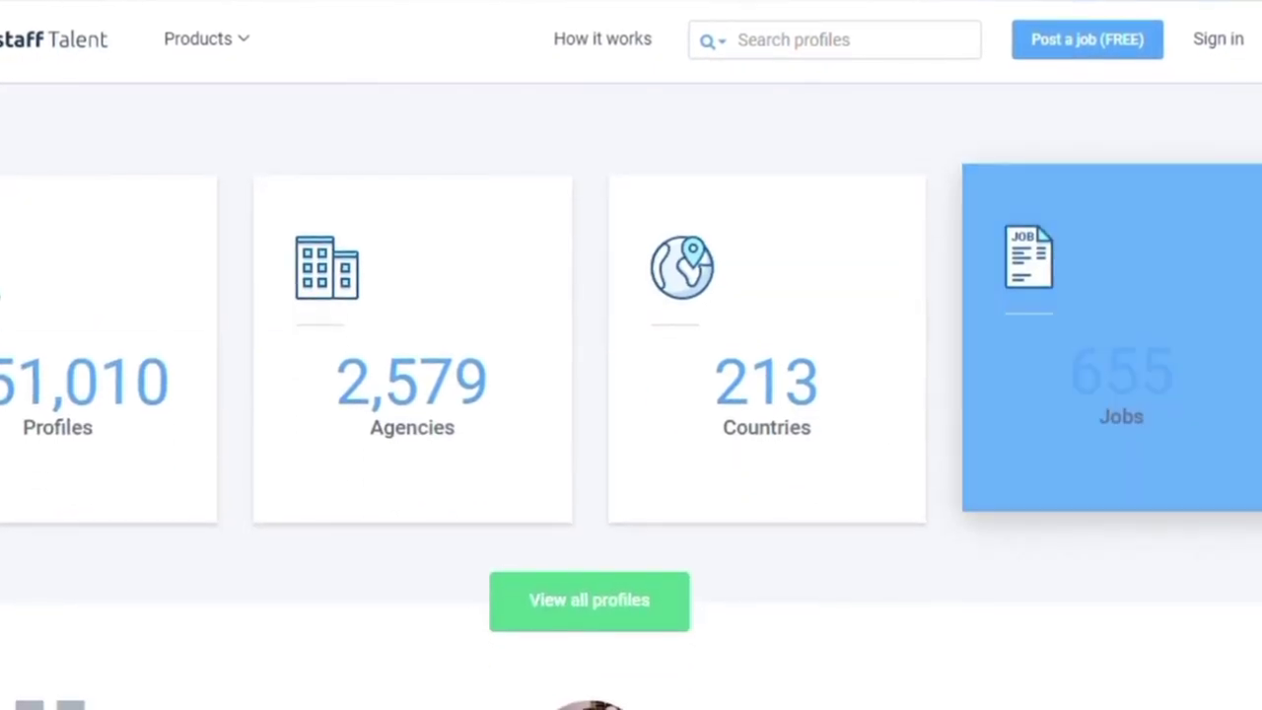
{"action": "scroll", "coordinate": [631, 395], "scroll_direction": "down", "scroll_amount": 2}
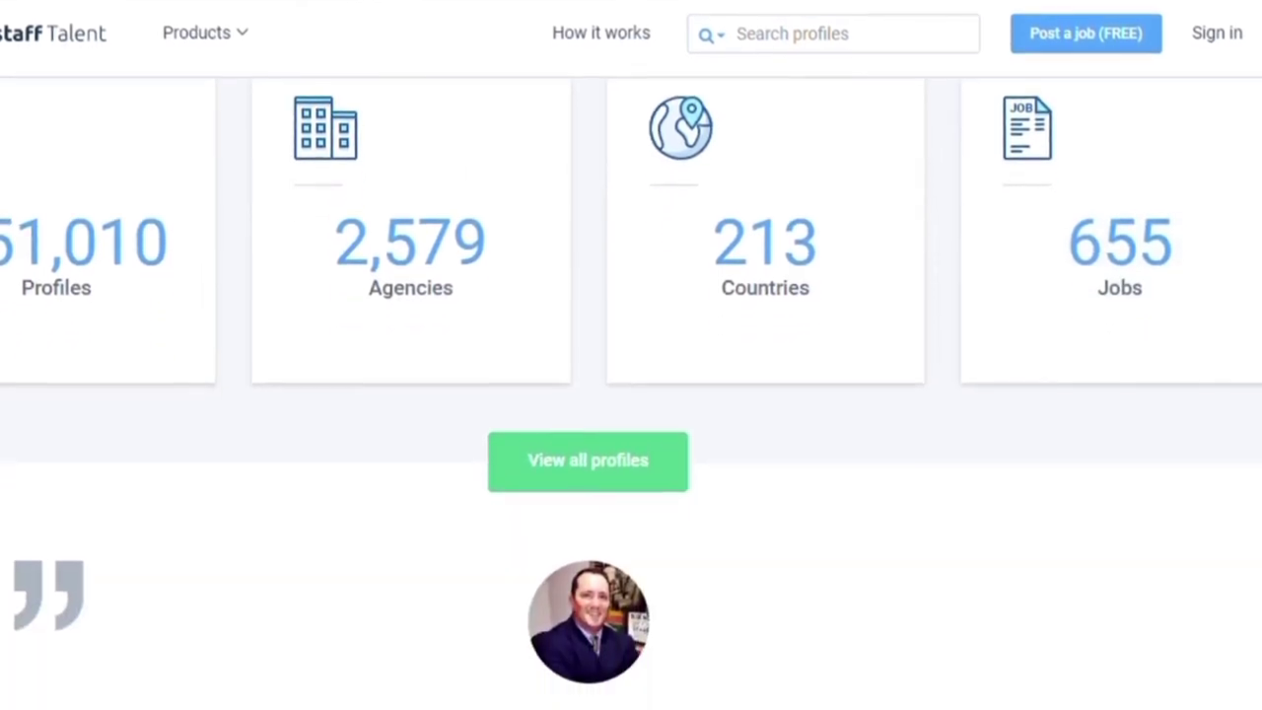
{"action": "scroll", "coordinate": [608, 422], "scroll_direction": "down", "scroll_amount": 6}
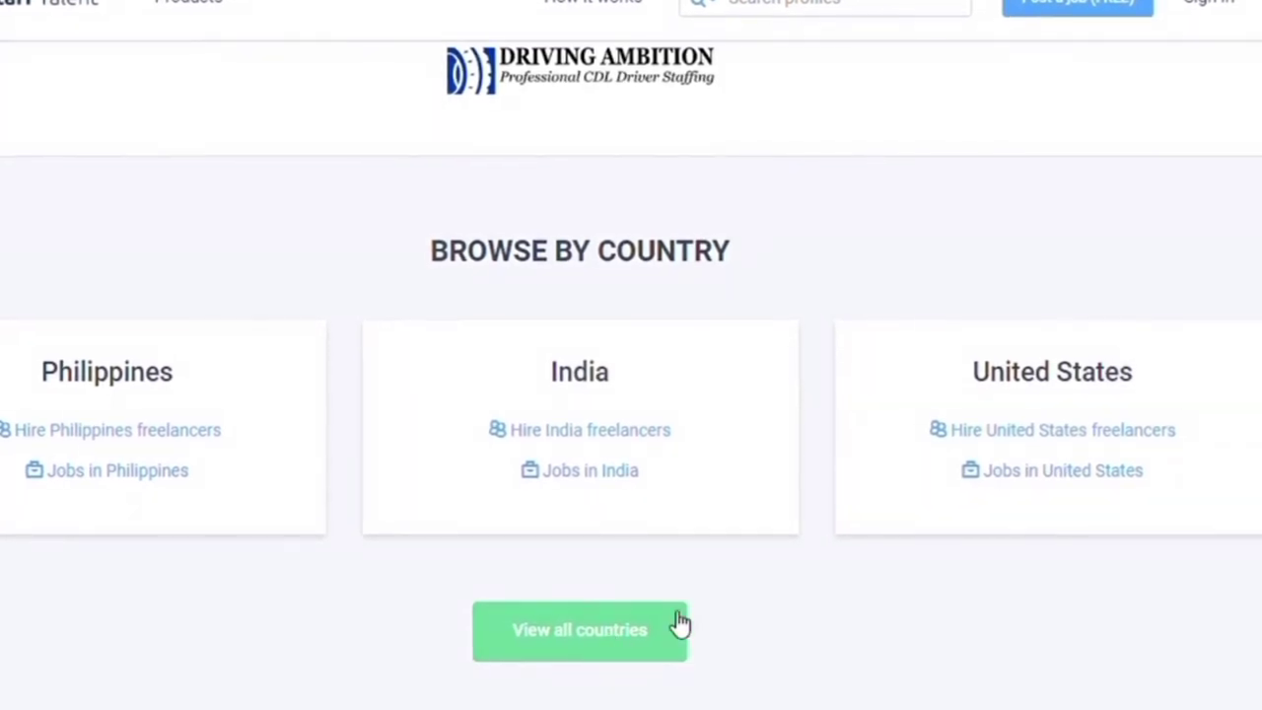
{"action": "scroll", "coordinate": [631, 429], "scroll_direction": "down", "scroll_amount": 3}
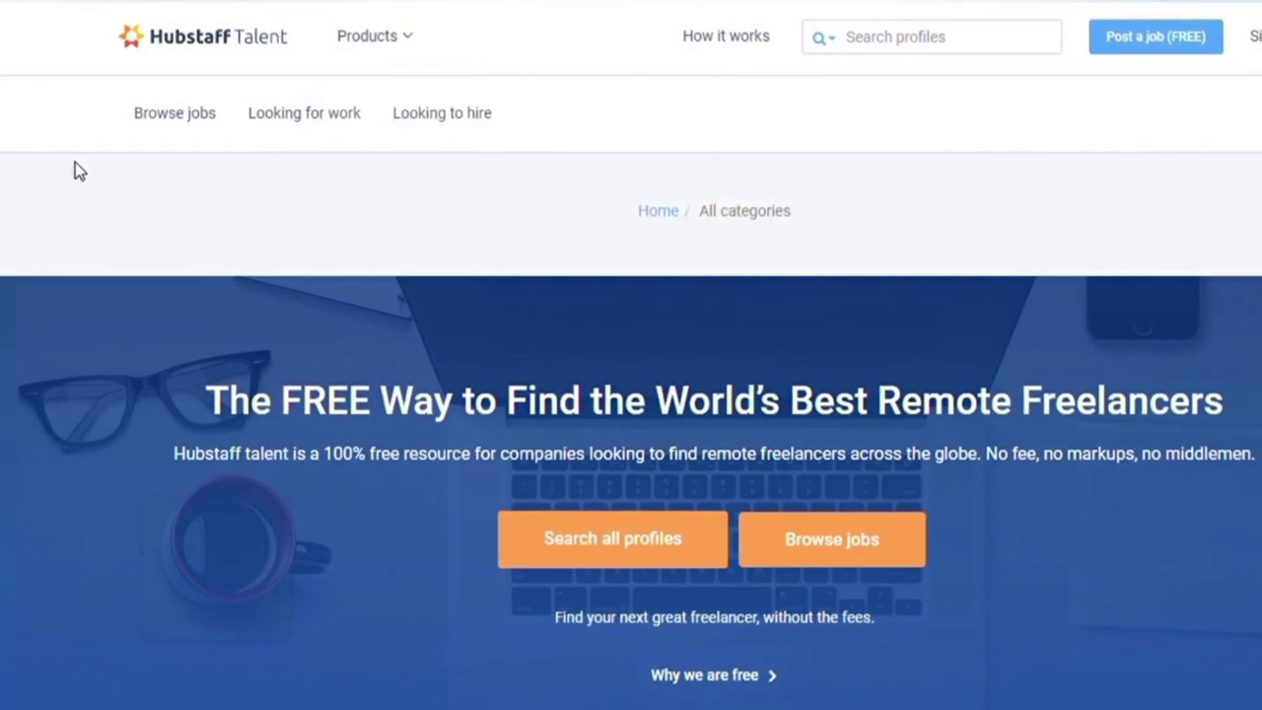
Step: Open the How it works page and read the process steps for business owners, agencies and freelancers
{"action": "left_click", "coordinate": [769, 40]}
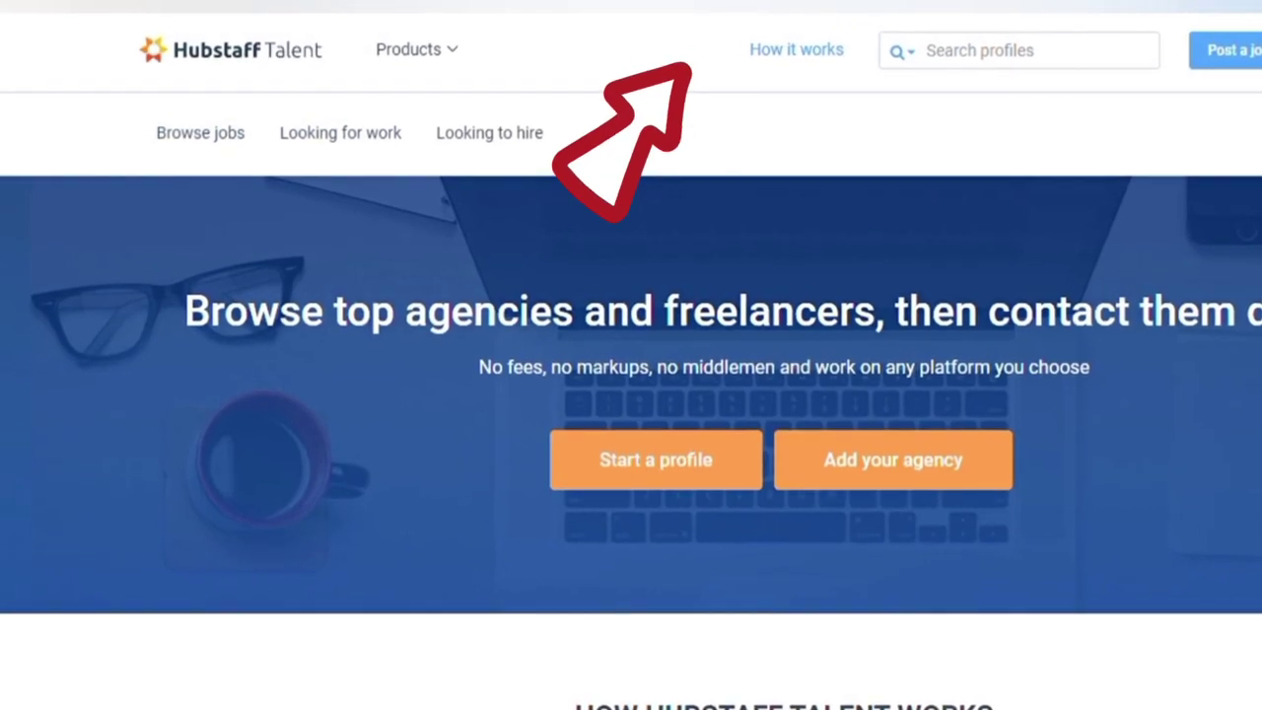
{"action": "scroll", "coordinate": [631, 296], "scroll_direction": "down", "scroll_amount": 1}
{"action": "scroll", "coordinate": [630, 395], "scroll_direction": "down", "scroll_amount": 5}
{"action": "scroll", "coordinate": [631, 395], "scroll_direction": "down", "scroll_amount": 1}
{"action": "scroll", "coordinate": [631, 394], "scroll_direction": "down", "scroll_amount": 1}
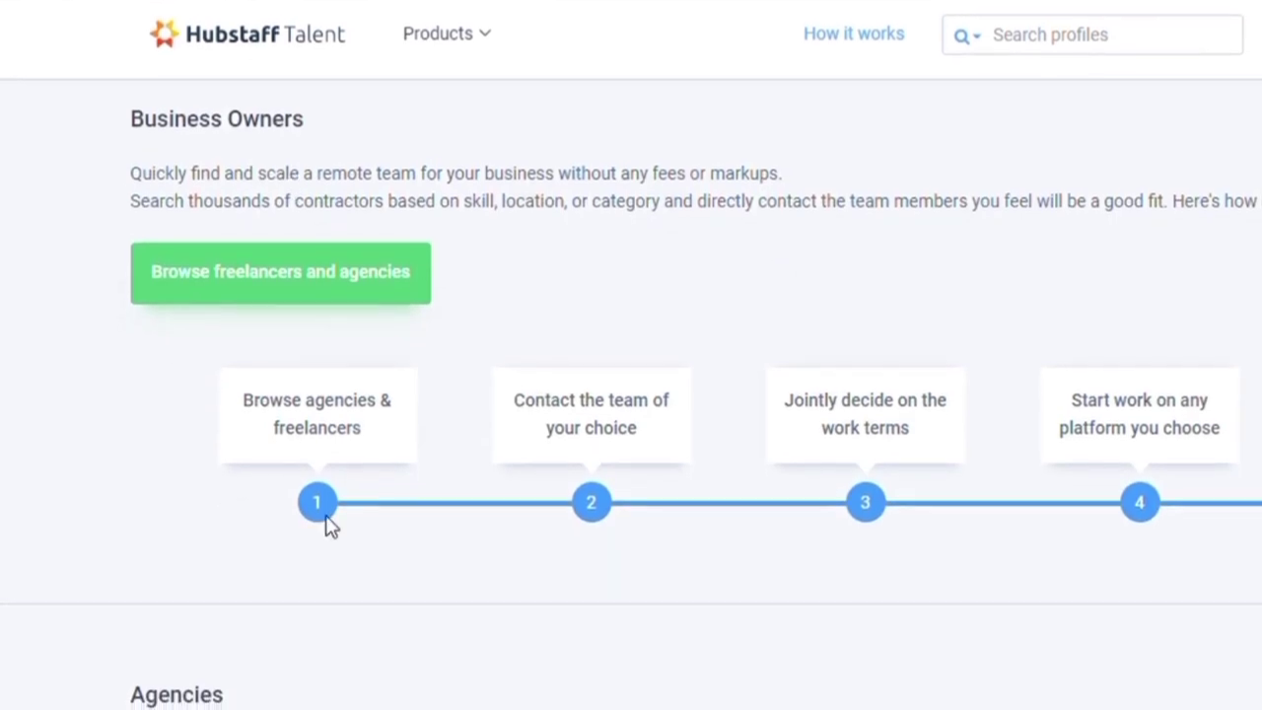
{"action": "scroll", "coordinate": [60, 441], "scroll_direction": "down", "scroll_amount": 5}
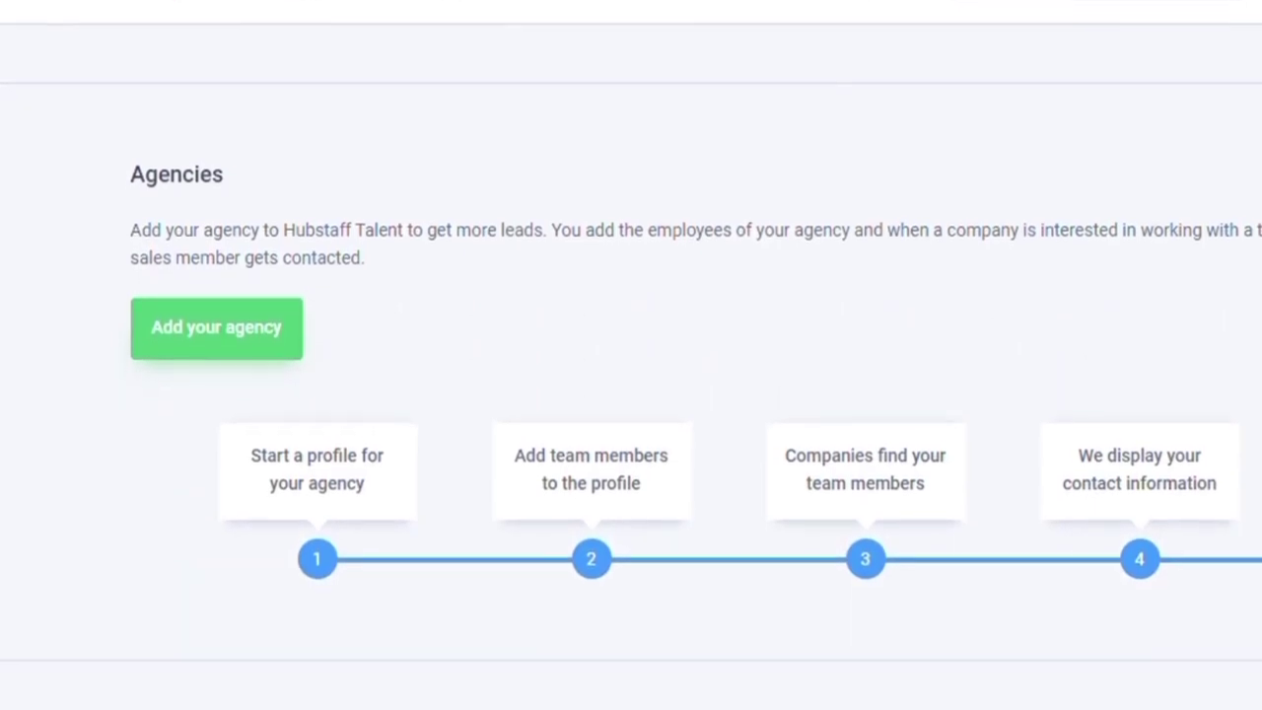
{"action": "scroll", "coordinate": [630, 355], "scroll_direction": "down", "scroll_amount": 5}
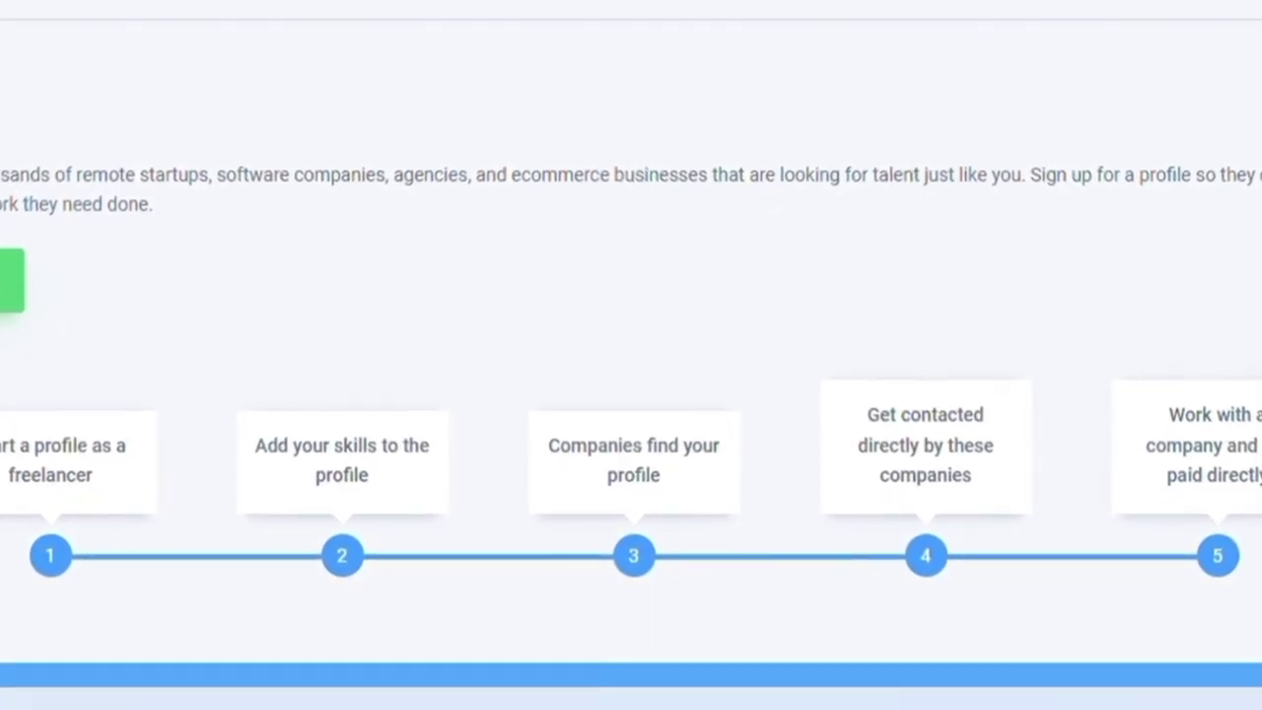
{"action": "scroll", "coordinate": [1257, 500], "scroll_direction": "down", "scroll_amount": 3}
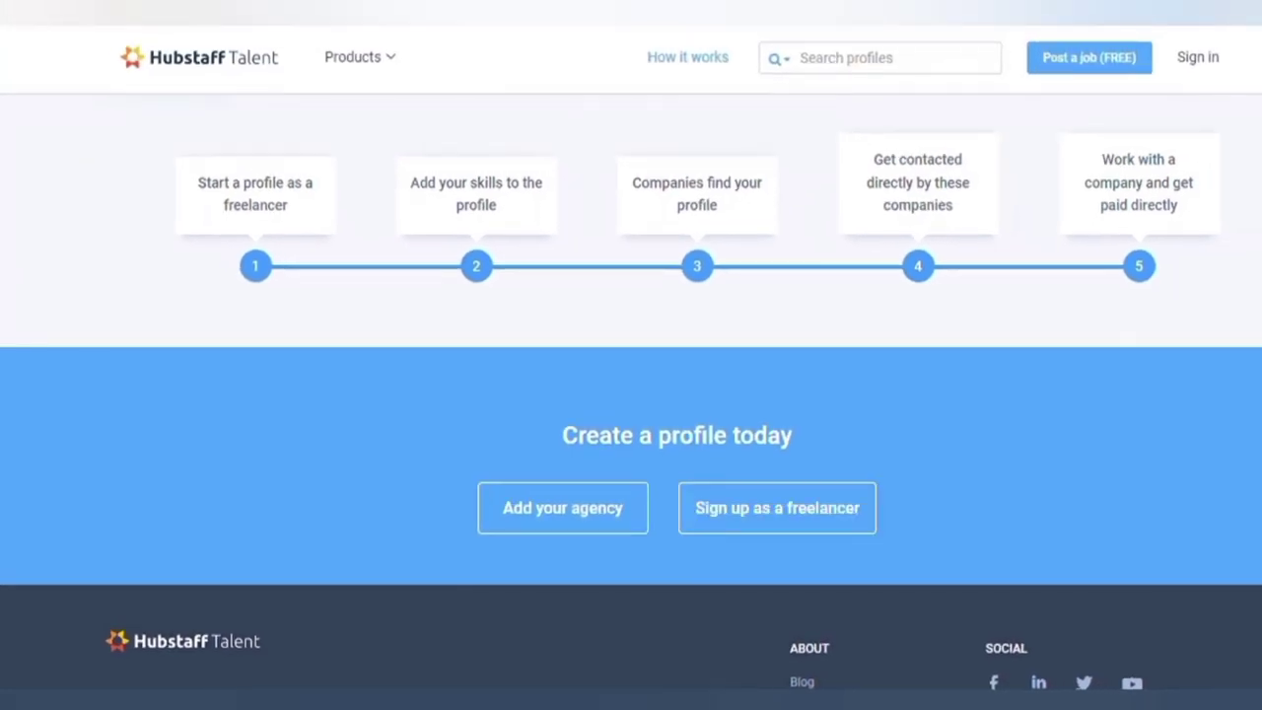
Step: Start a profile from the Freelancers section, compare the freelancer and agency criteria, and choose the freelancer profile type
{"action": "scroll", "coordinate": [631, 394], "scroll_direction": "up", "scroll_amount": 4}
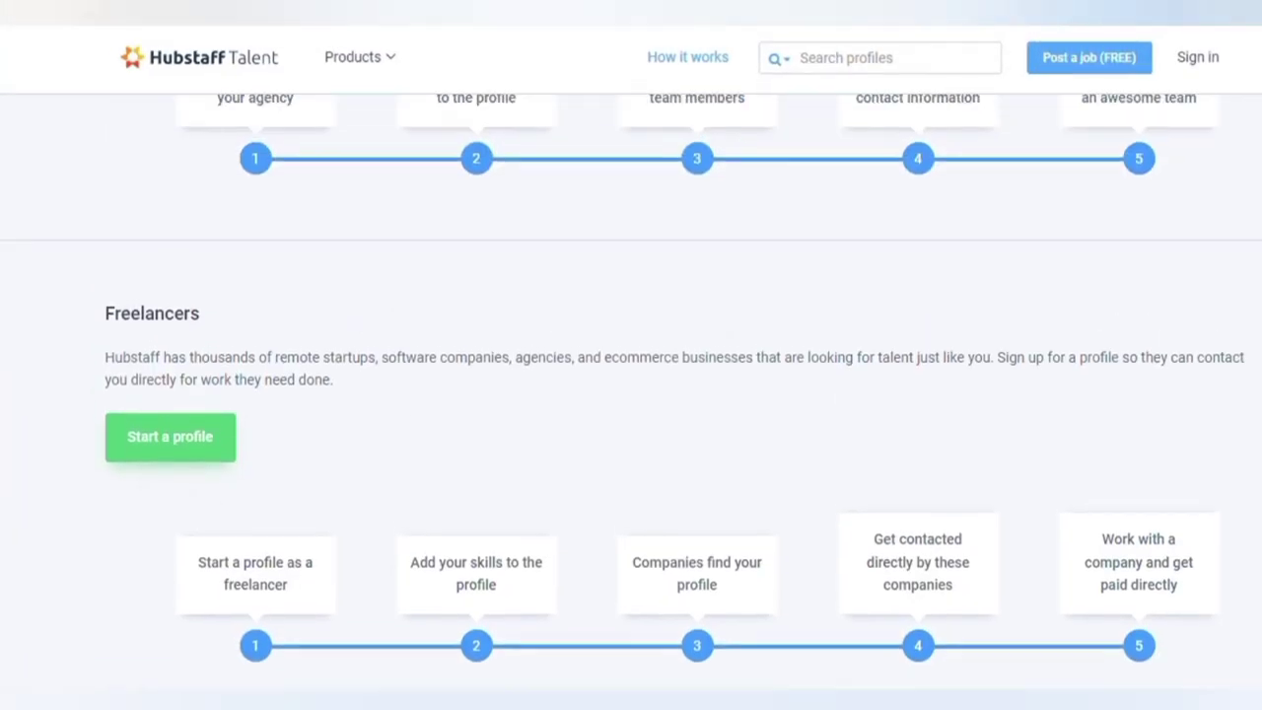
{"action": "left_click", "coordinate": [135, 445]}
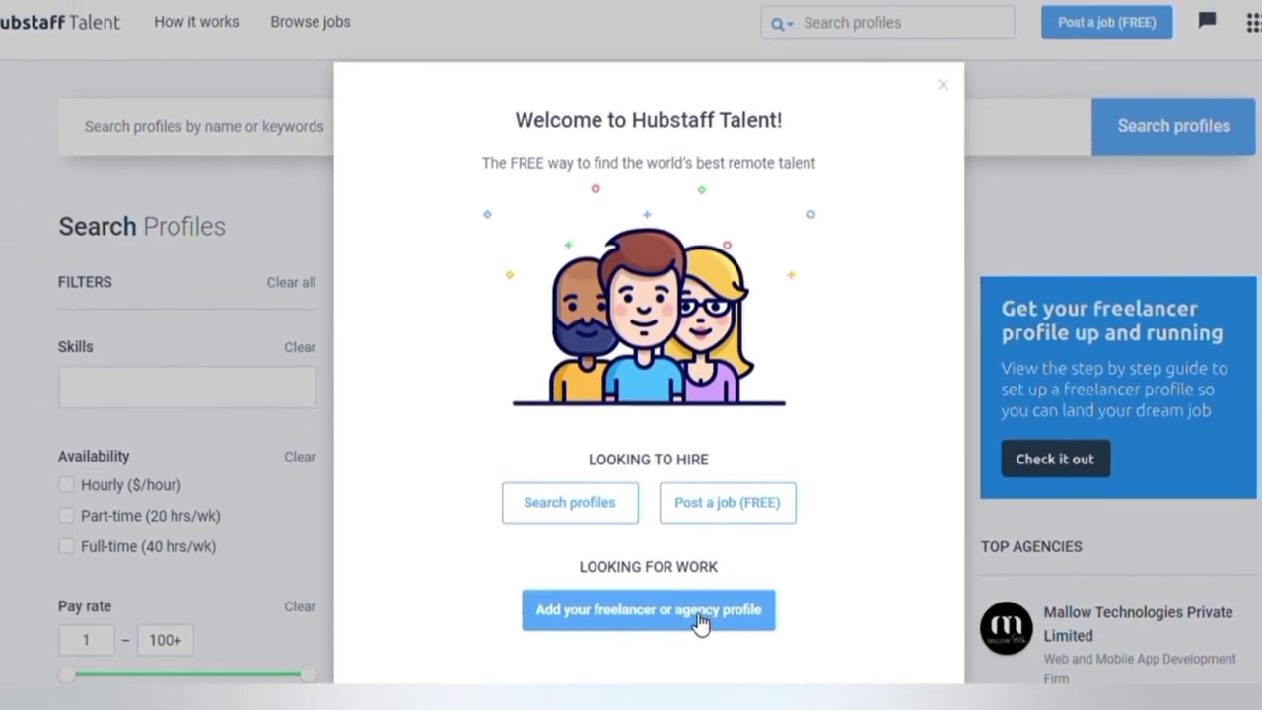
{"action": "left_click", "coordinate": [698, 619]}
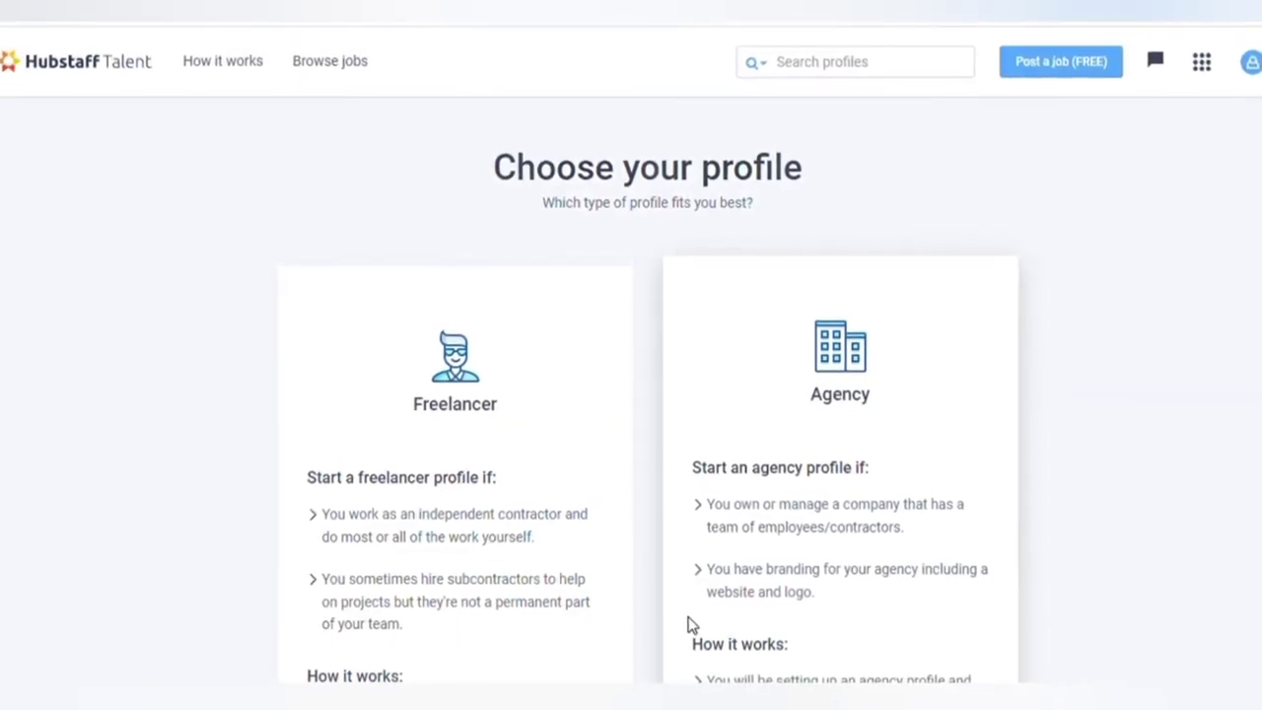
{"action": "scroll", "coordinate": [651, 443], "scroll_direction": "down", "scroll_amount": 3}
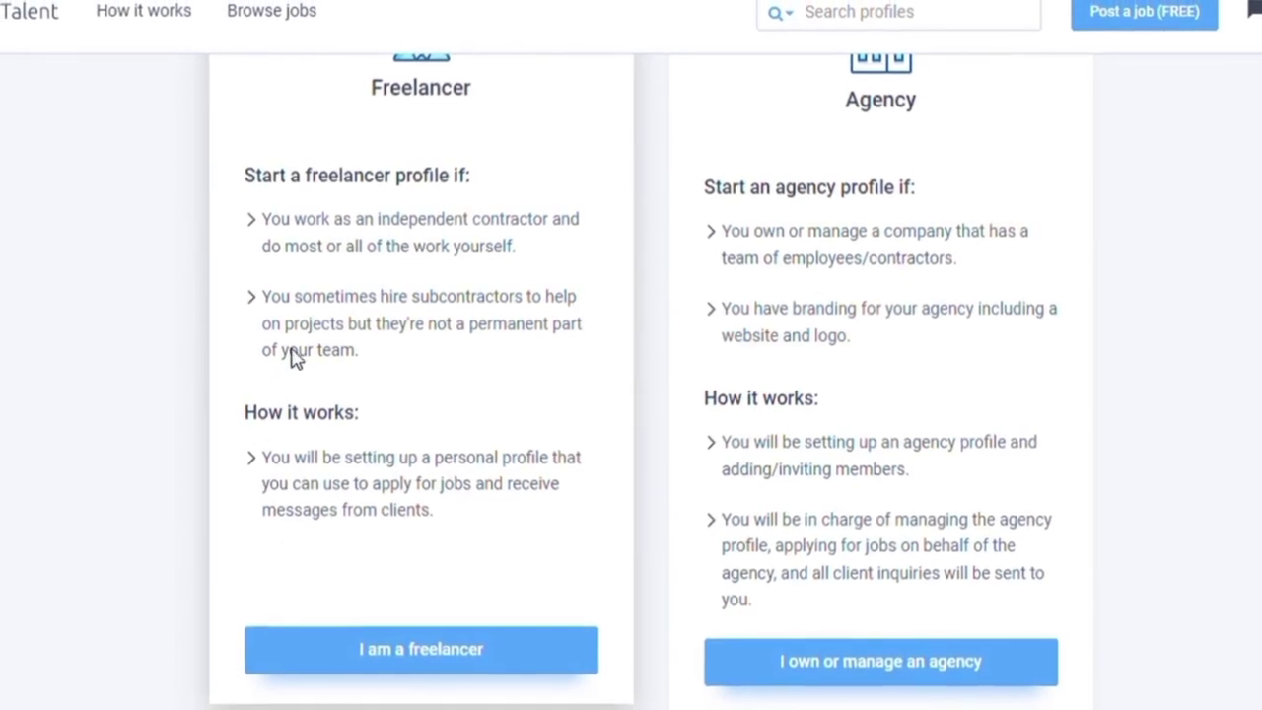
{"action": "left_click_drag", "start_coordinate": [268, 223], "coordinate": [558, 259]}
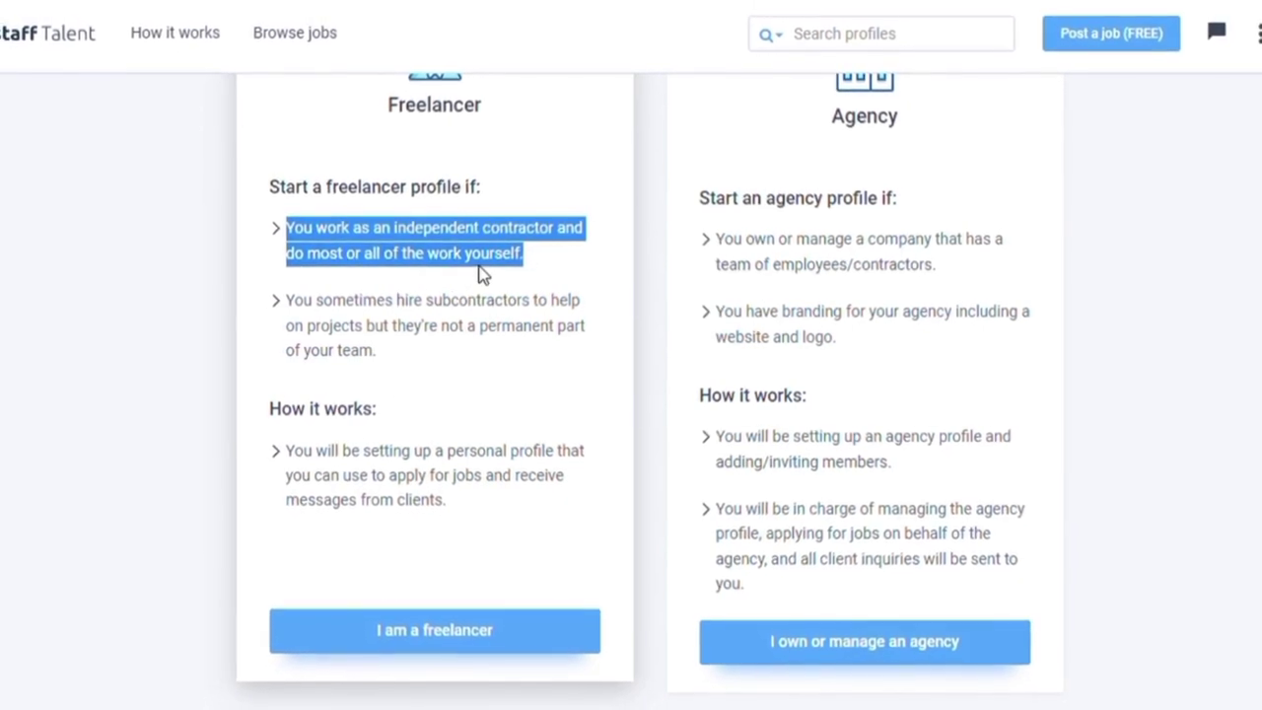
{"action": "left_click_drag", "start_coordinate": [300, 302], "coordinate": [434, 364]}
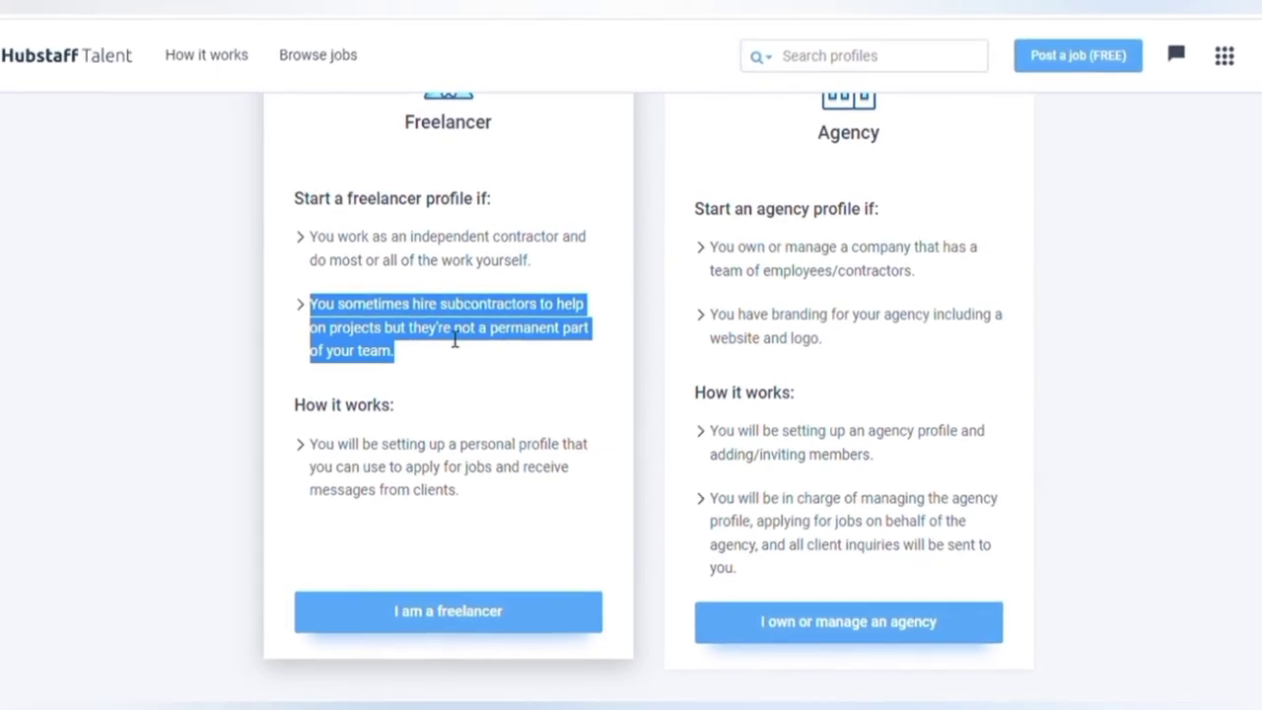
{"action": "left_click", "coordinate": [438, 371]}
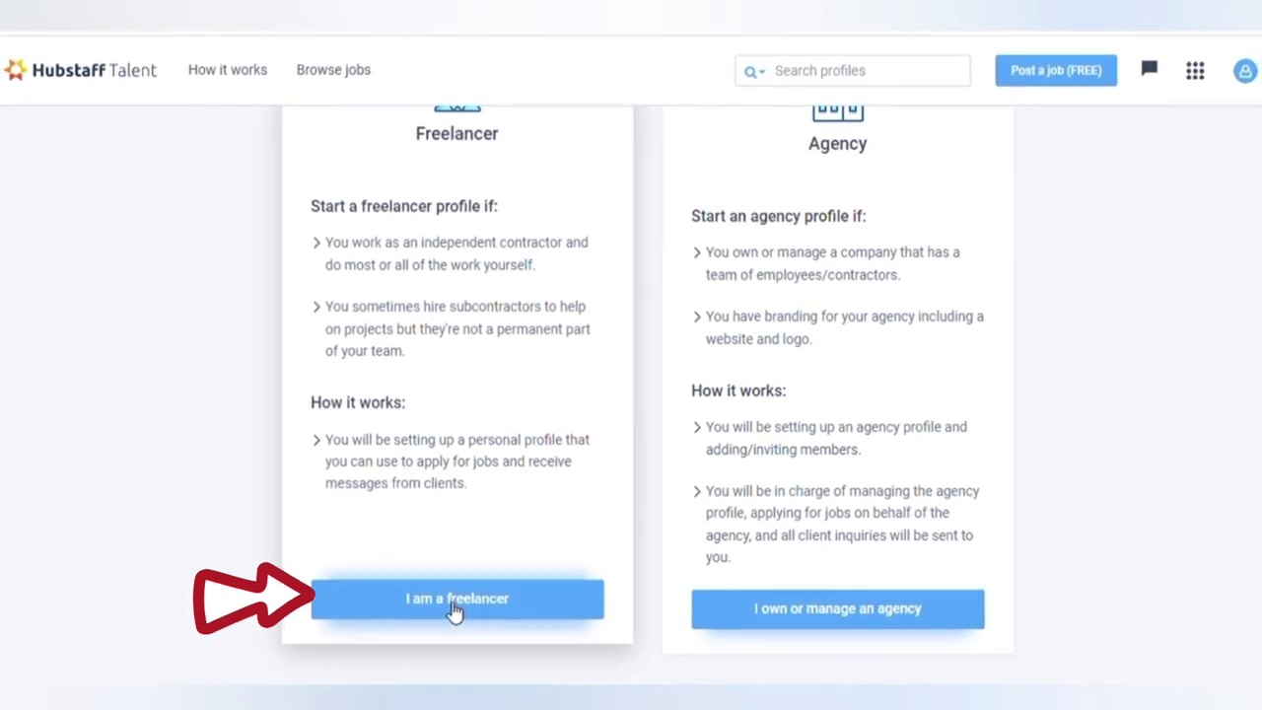
{"action": "left_click", "coordinate": [459, 613]}
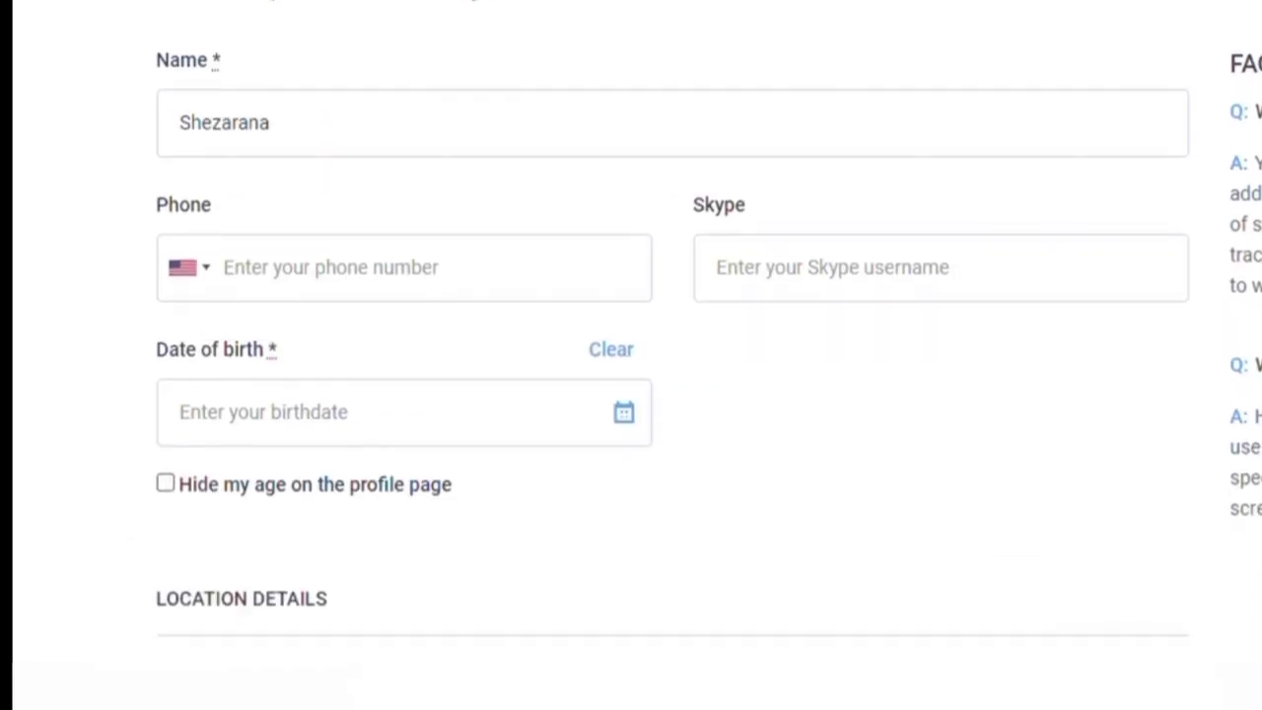
Step: Examine the name, contact, date of birth and location fields of the Create freelancer profile form
{"action": "scroll", "coordinate": [631, 395], "scroll_direction": "down", "scroll_amount": 2}
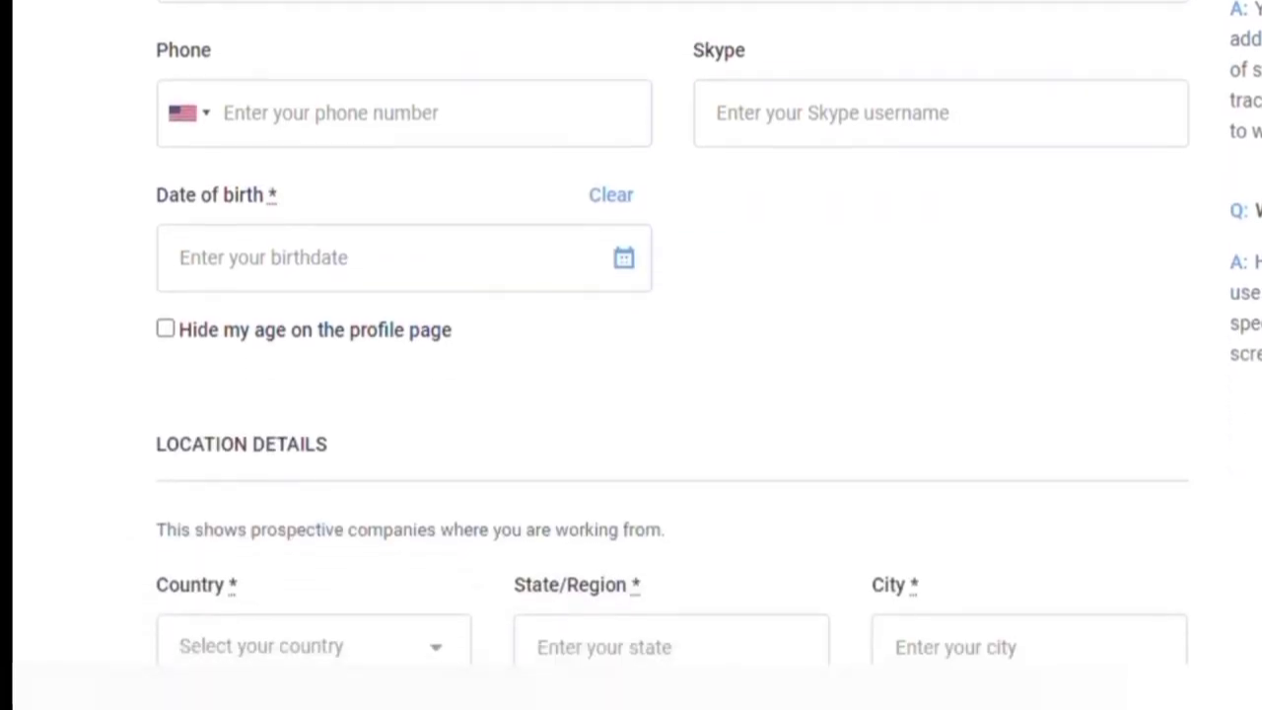
{"action": "scroll", "coordinate": [631, 394], "scroll_direction": "down", "scroll_amount": 2}
{"action": "scroll", "coordinate": [630, 395], "scroll_direction": "down", "scroll_amount": 2}
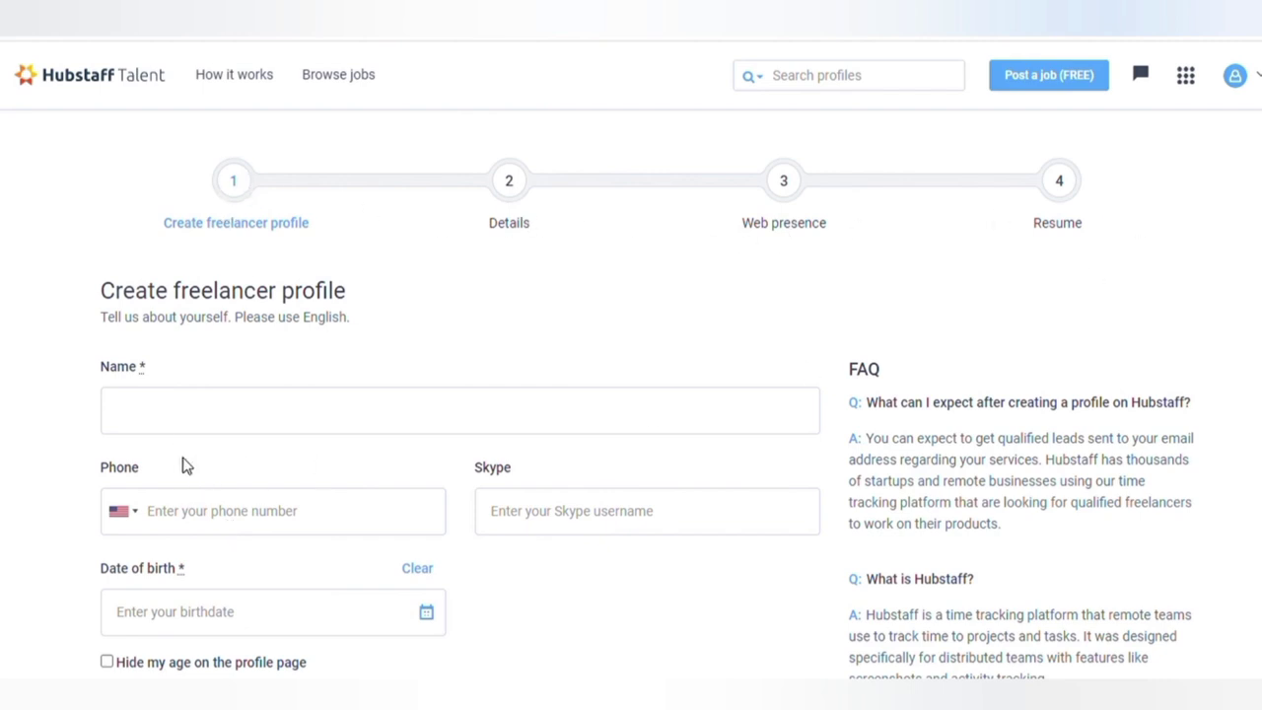
{"action": "scroll", "coordinate": [500, 212], "scroll_direction": "down", "scroll_amount": 3}
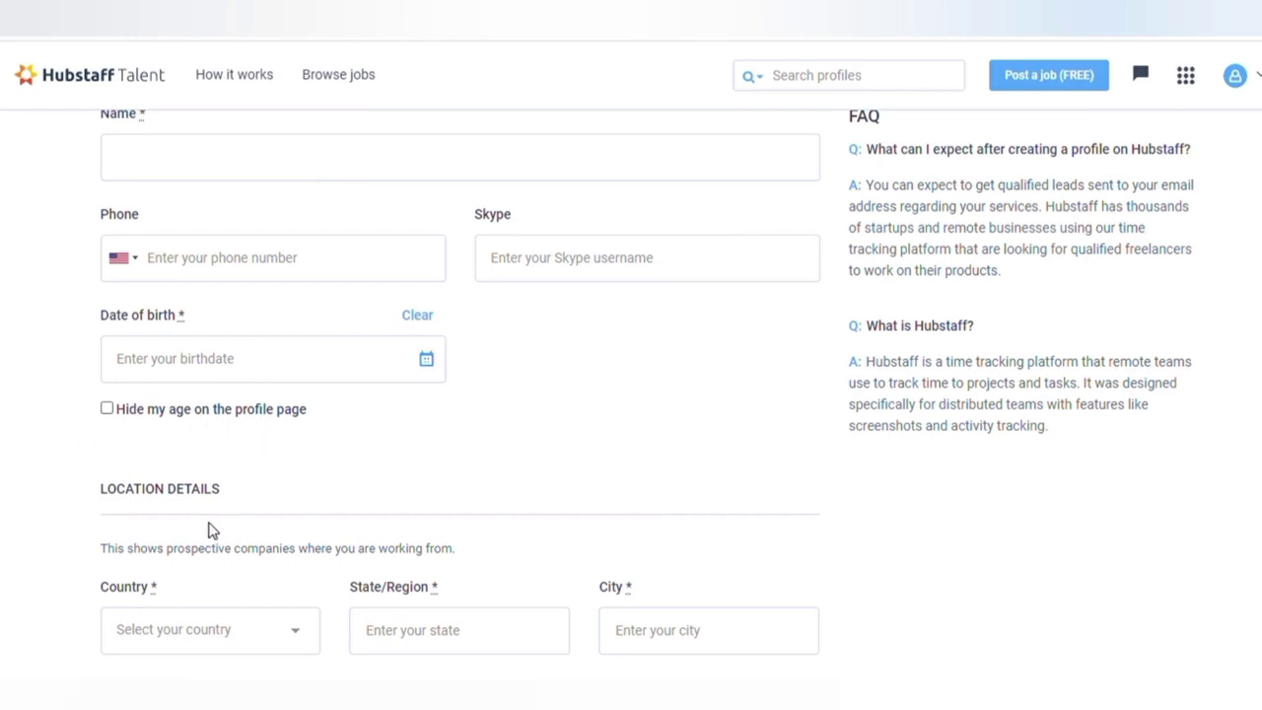
{"action": "scroll", "coordinate": [1255, 355], "scroll_direction": "down", "scroll_amount": 2}
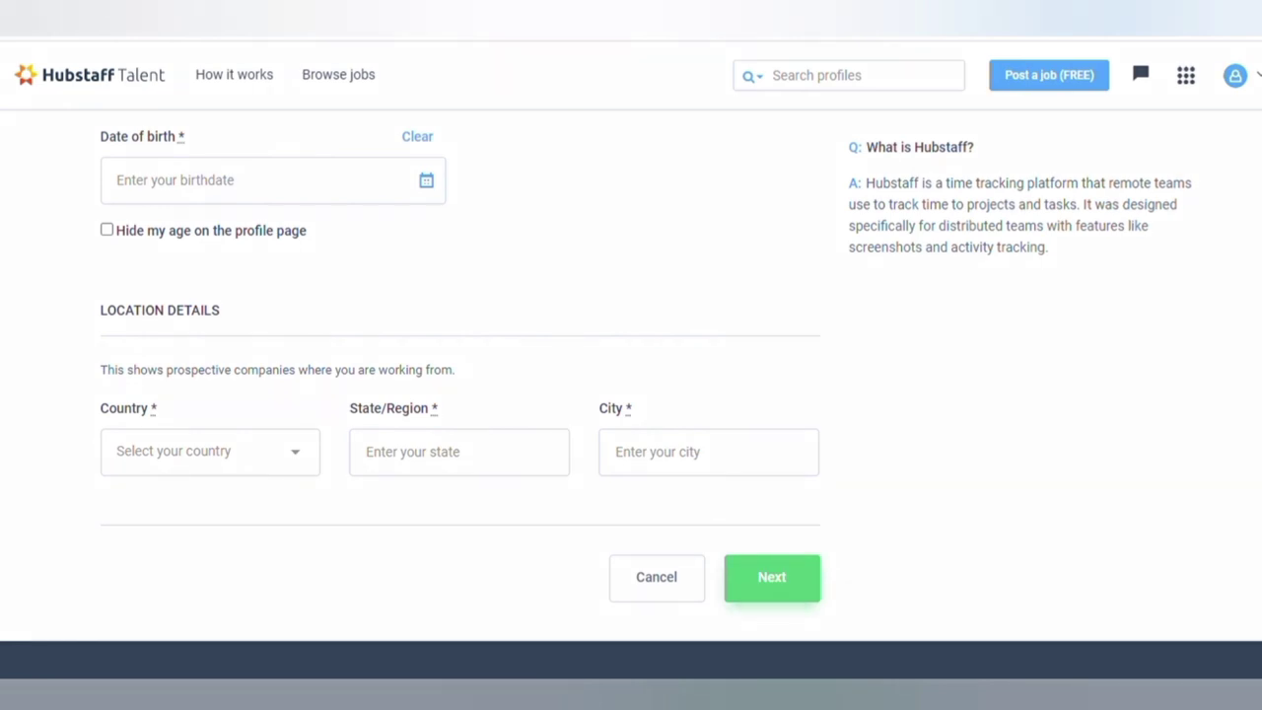
{"action": "scroll", "coordinate": [631, 394], "scroll_direction": "up", "scroll_amount": 4}
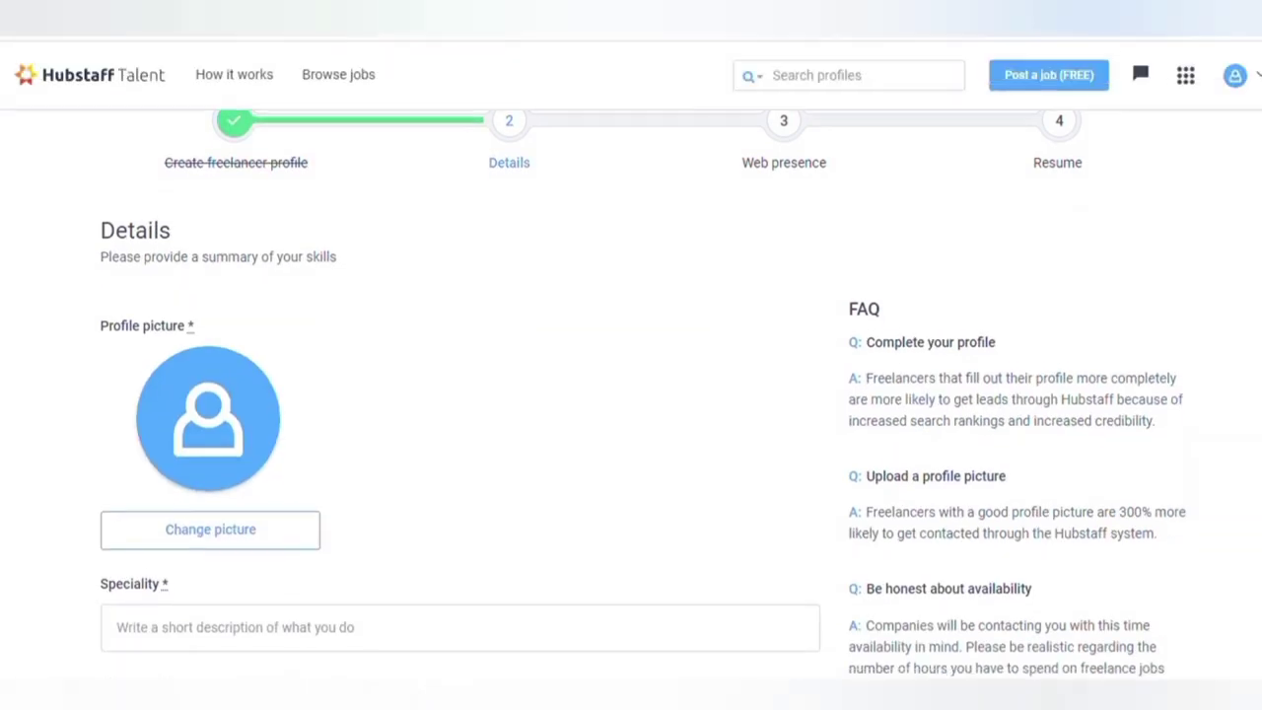
Step: Set the speciality to "data entry specialist" and fill About me with a summary of 5 years' data entry experience with software, databases and spreadsheets
{"action": "scroll", "coordinate": [631, 395], "scroll_direction": "down", "scroll_amount": 2}
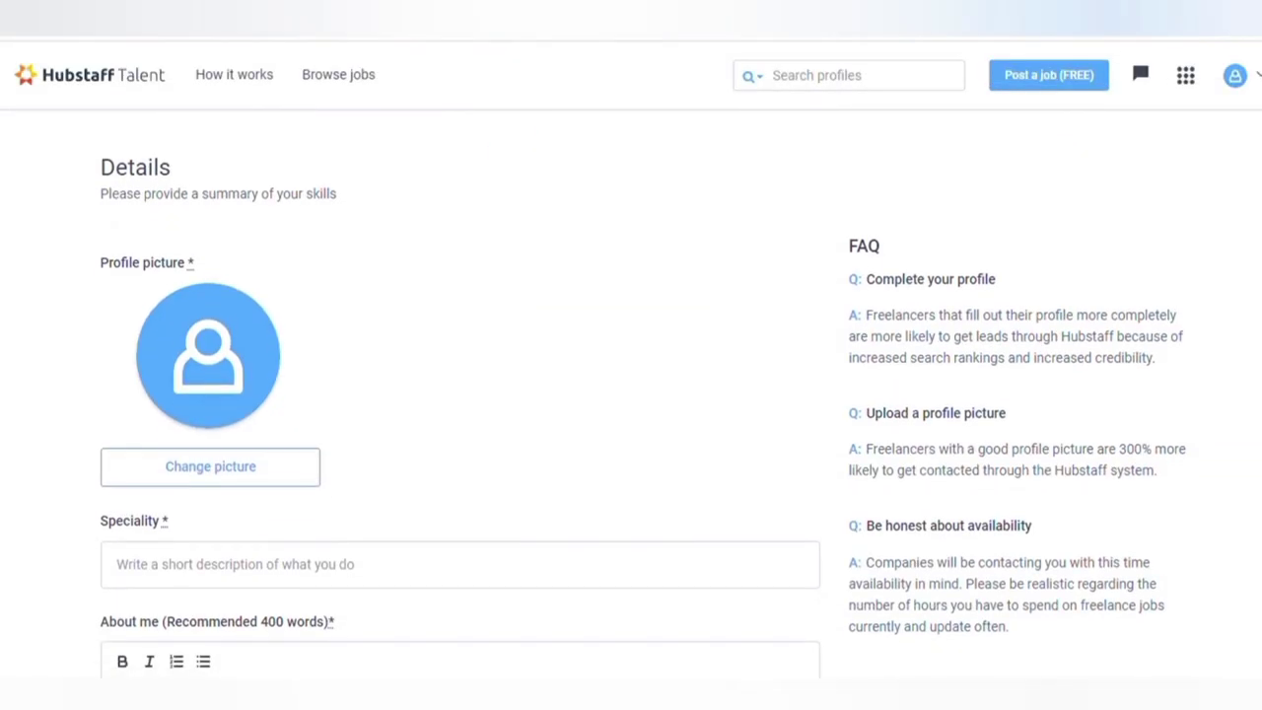
{"action": "scroll", "coordinate": [631, 395], "scroll_direction": "up", "scroll_amount": 1}
{"action": "scroll", "coordinate": [631, 394], "scroll_direction": "down", "scroll_amount": 2}
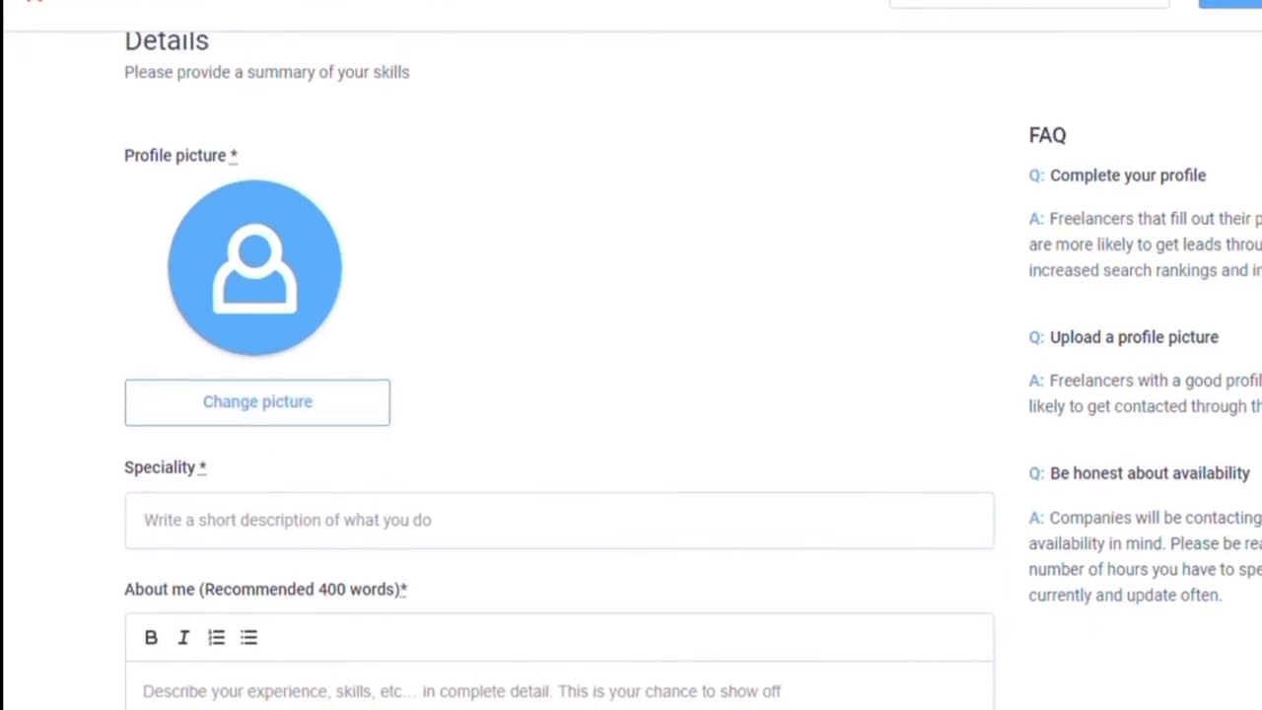
{"action": "scroll", "coordinate": [304, 439], "scroll_direction": "down", "scroll_amount": 3}
{"action": "scroll", "coordinate": [630, 355], "scroll_direction": "down", "scroll_amount": 1}
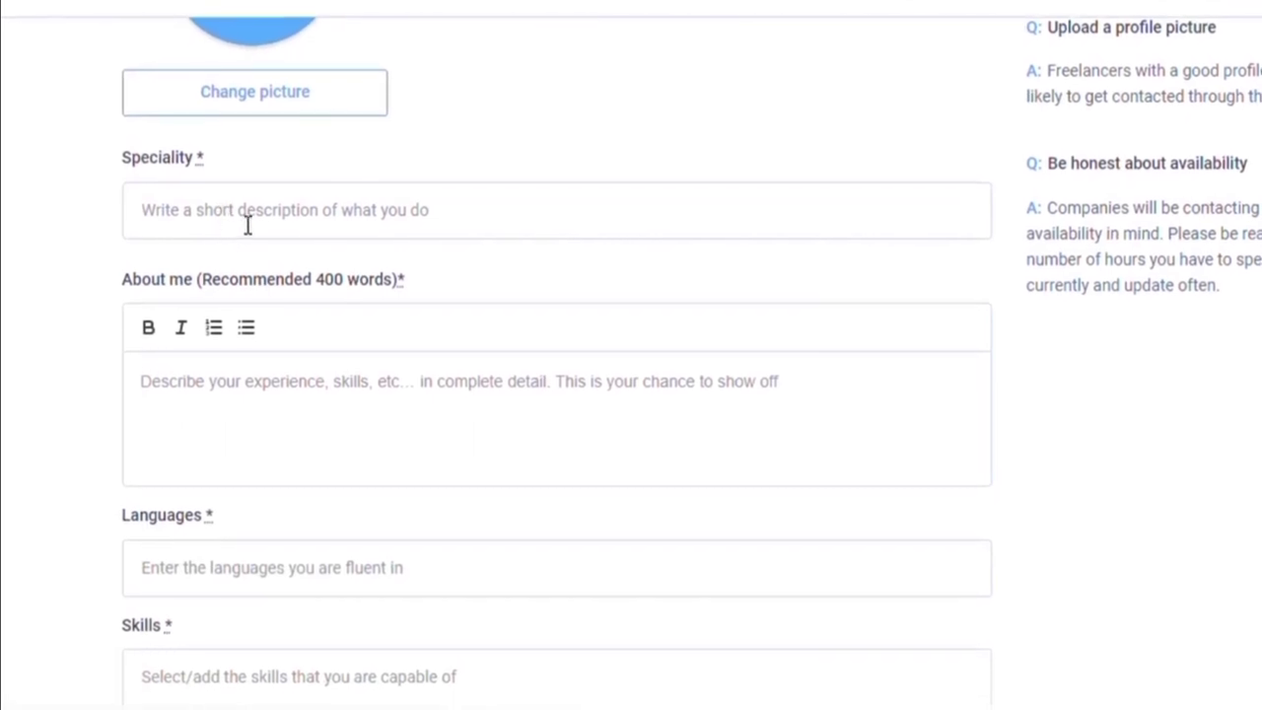
{"action": "left_click", "coordinate": [459, 224]}
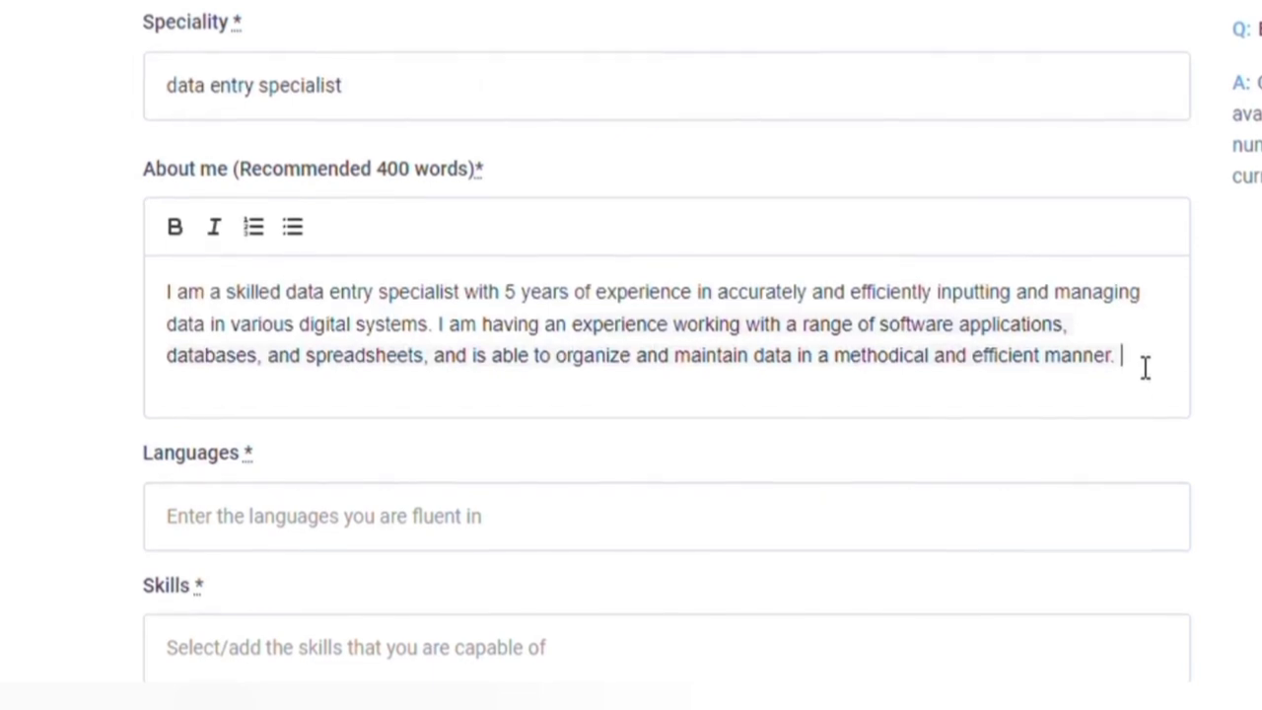
{"action": "left_click_drag", "start_coordinate": [170, 291], "coordinate": [1146, 401]}
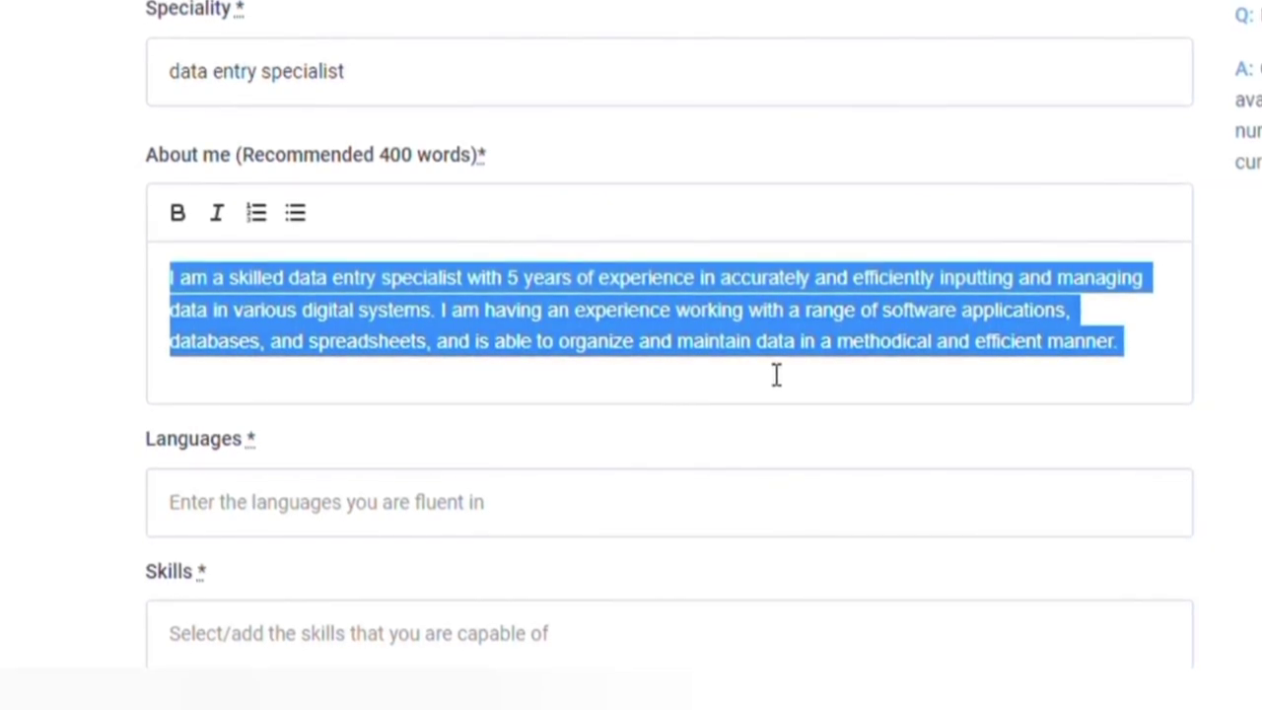
Step: Add English and Urdu to the profile's languages
{"action": "left_click", "coordinate": [1025, 389]}
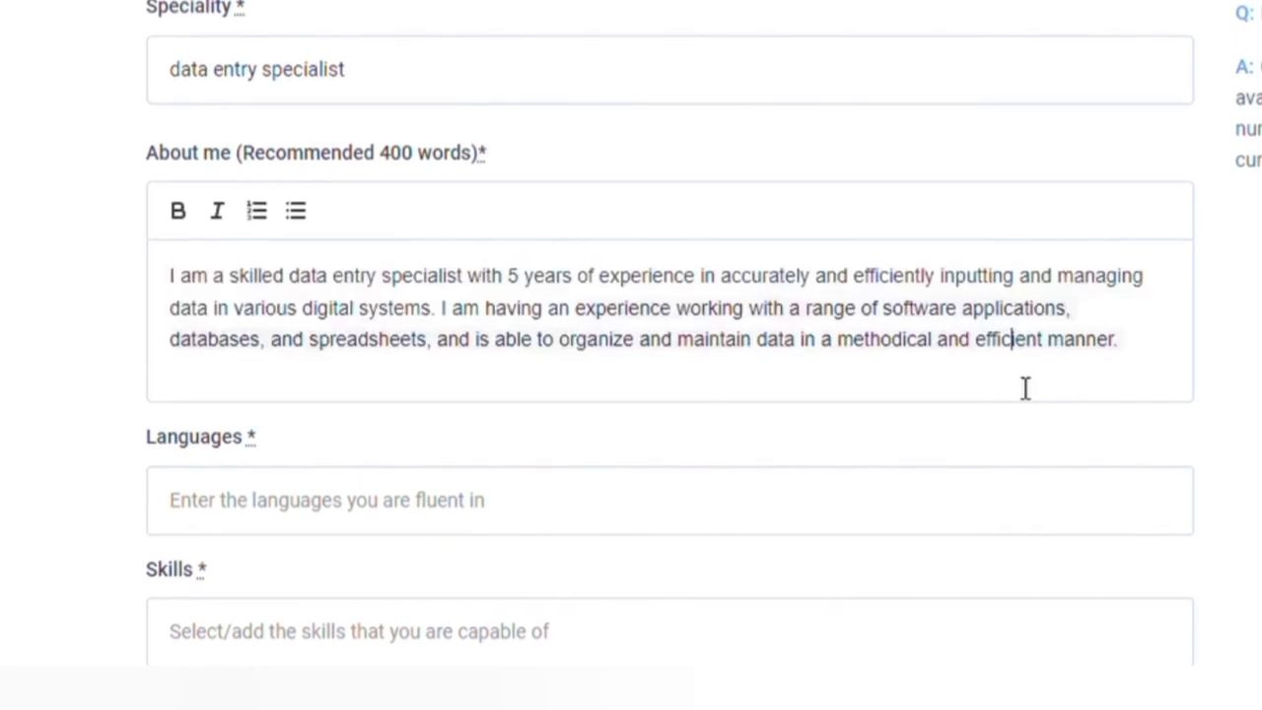
{"action": "scroll", "coordinate": [480, 335], "scroll_direction": "down", "scroll_amount": 2}
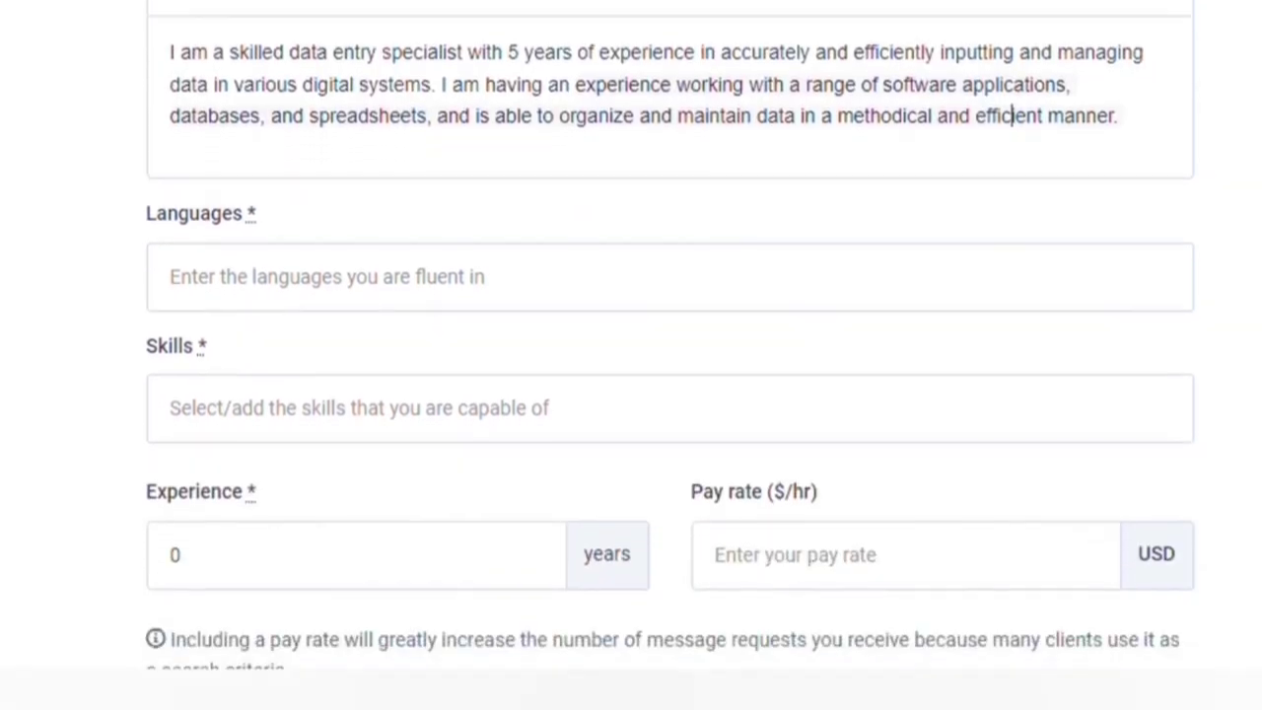
{"action": "left_click", "coordinate": [346, 296]}
{"action": "type", "text": "Eng"}
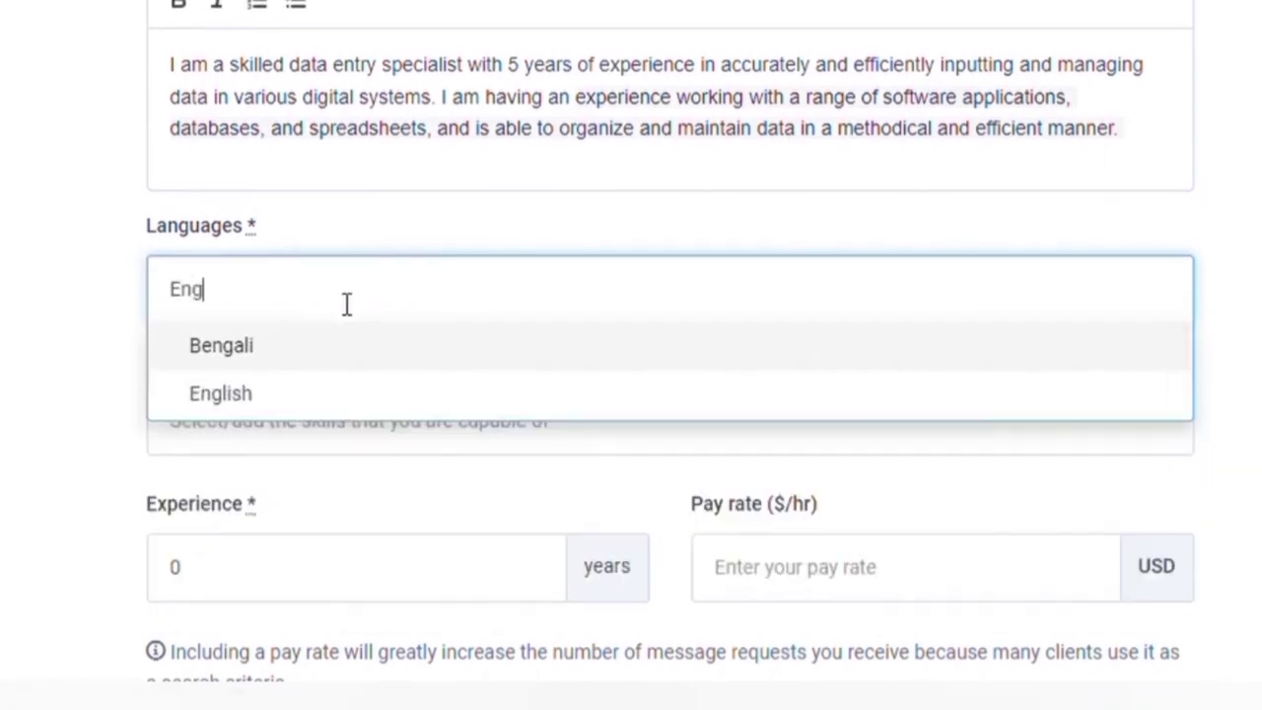
{"action": "type", "text": "lish"}
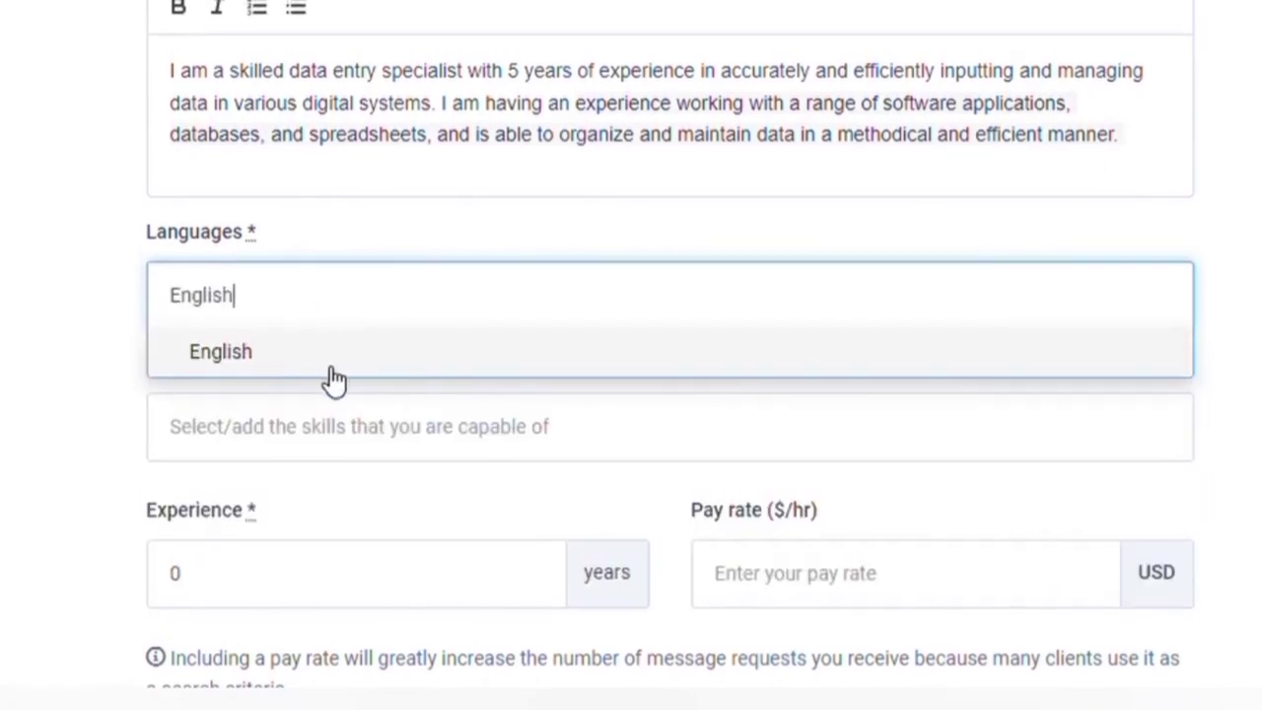
{"action": "left_click", "coordinate": [325, 380]}
{"action": "type", "text": "Urdu"}
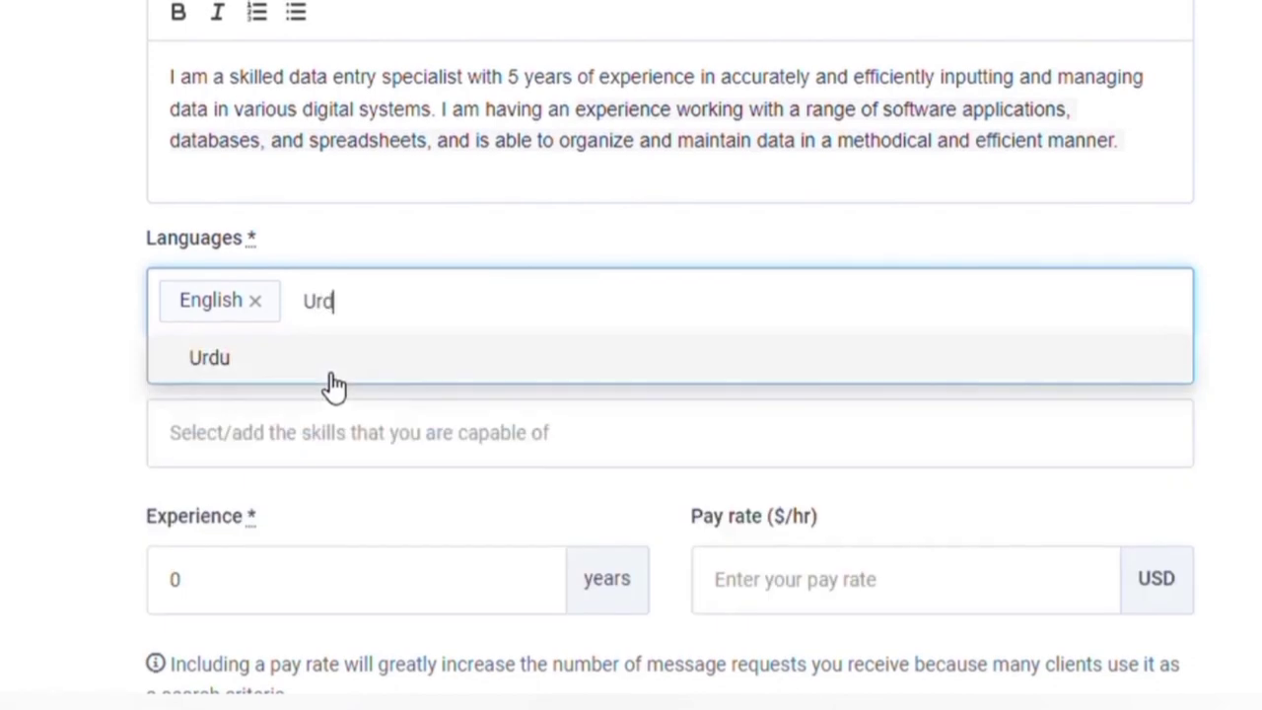
{"action": "left_click", "coordinate": [229, 363]}
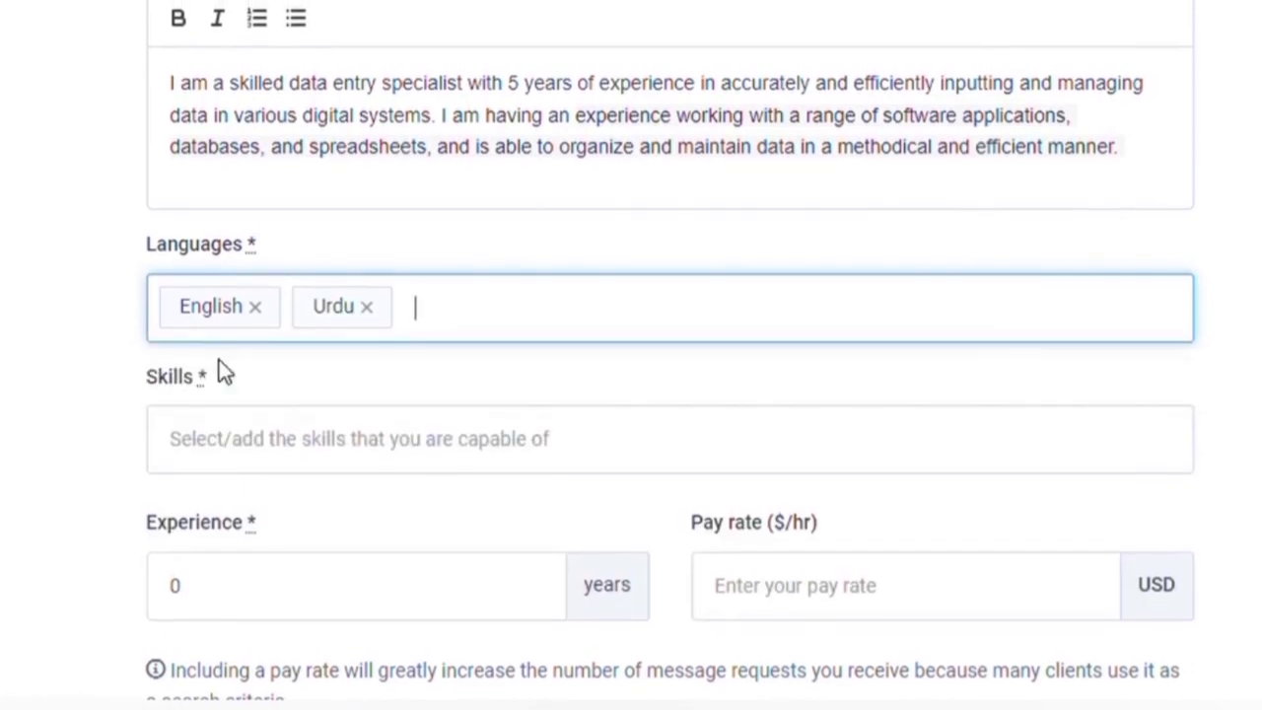
Step: Add Panjabi and Arabic to the profile's languages
{"action": "type", "text": "Pu"}
{"action": "key", "text": "BackSpace"}
{"action": "type", "text": "a"}
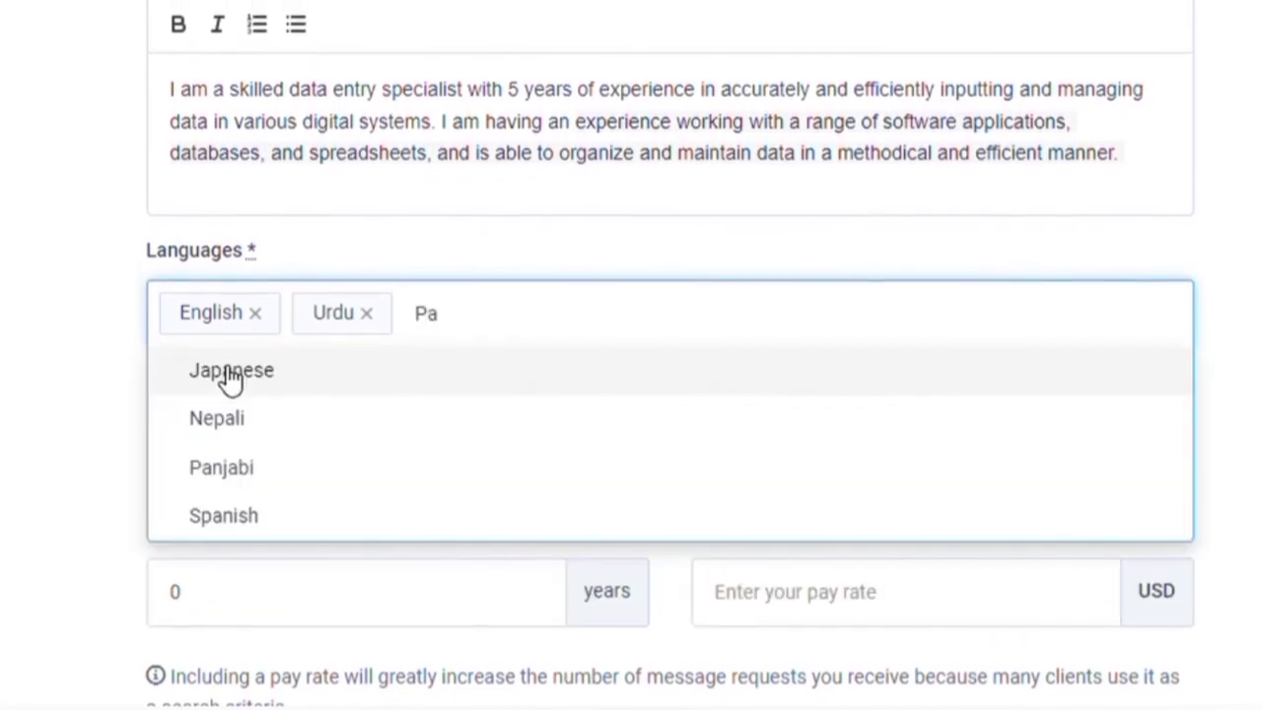
{"action": "type", "text": "nj"}
{"action": "left_click", "coordinate": [224, 377]}
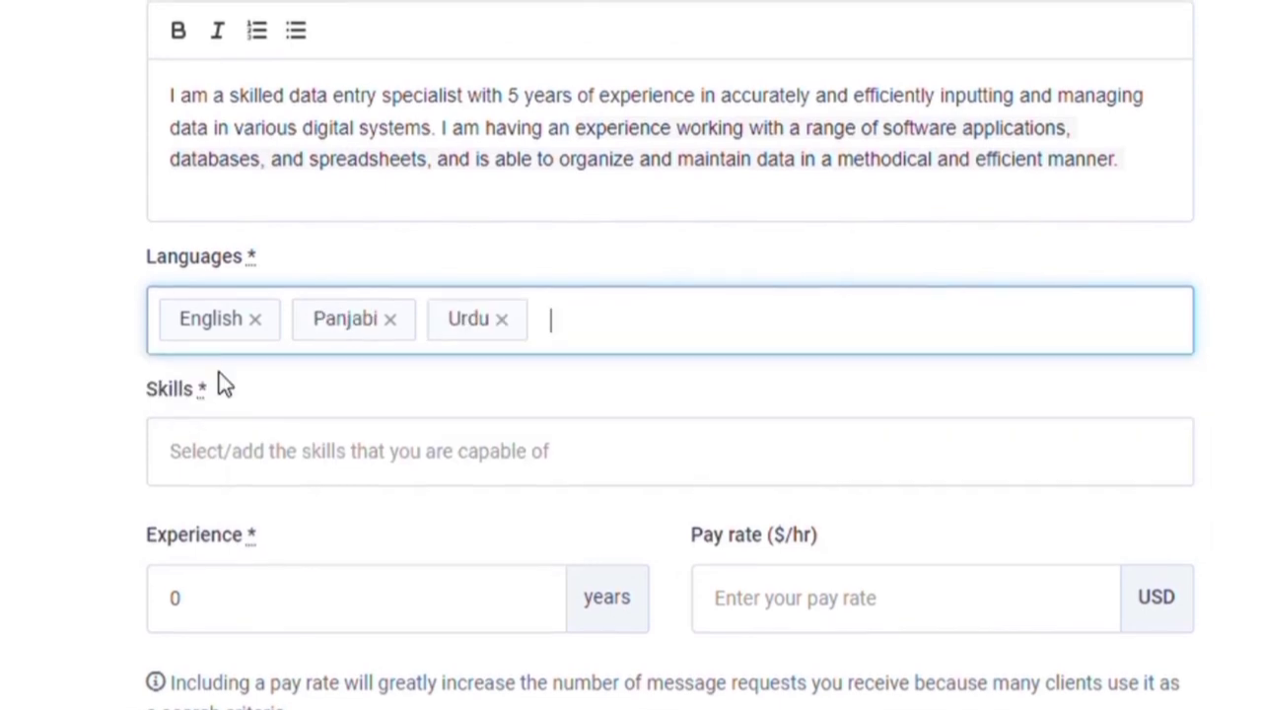
{"action": "type", "text": "arab"}
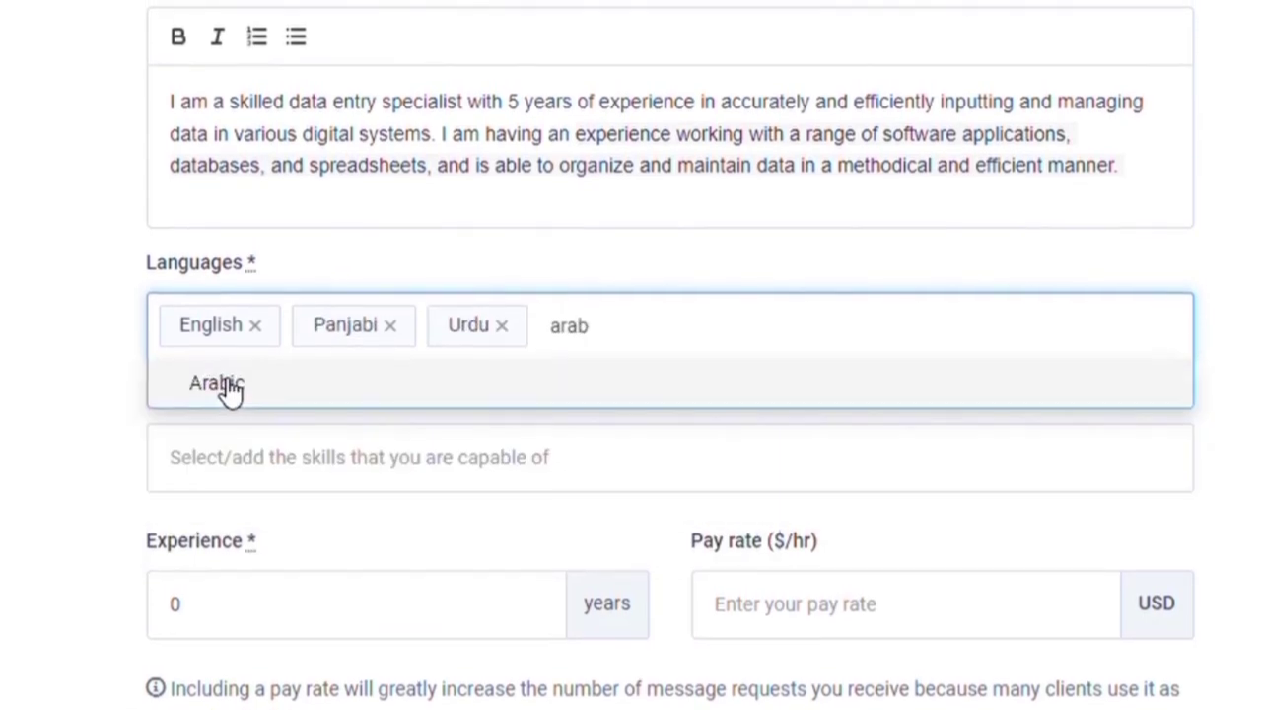
{"action": "left_click", "coordinate": [219, 389]}
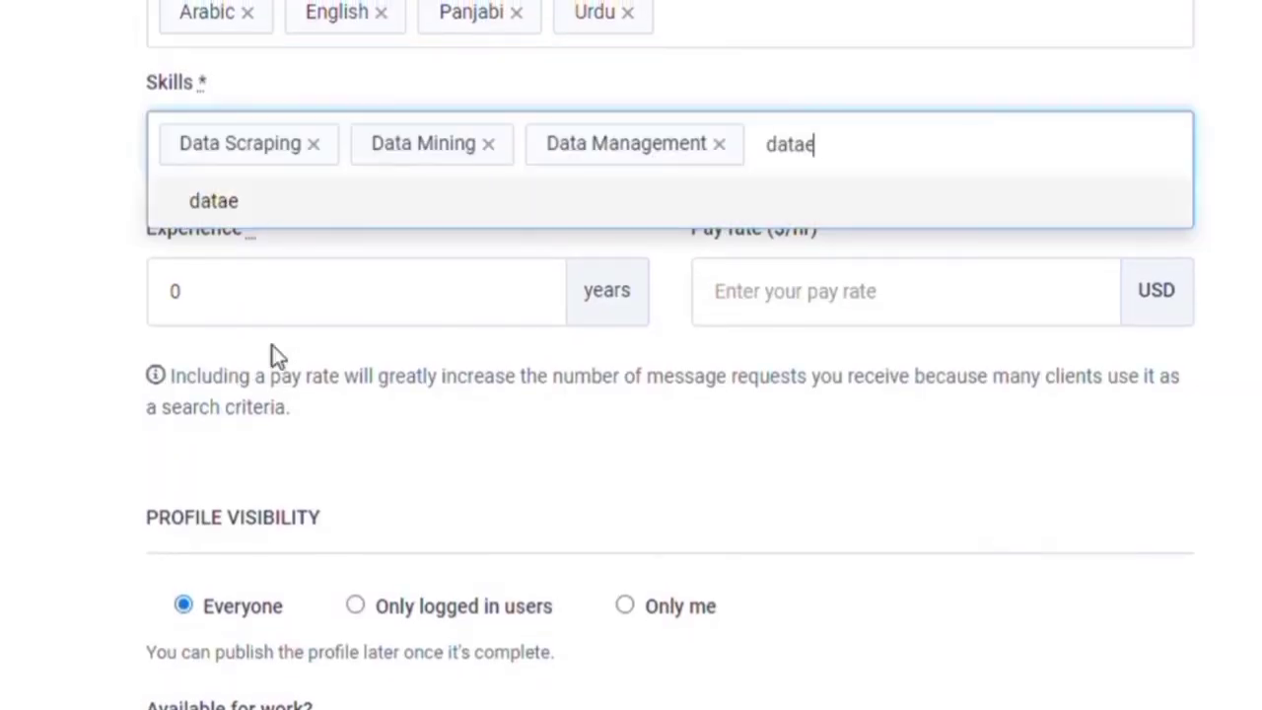
Step: Add Data Extraction to the profile's skills from the suggestions for "data"
{"action": "type", "text": "xtr"}
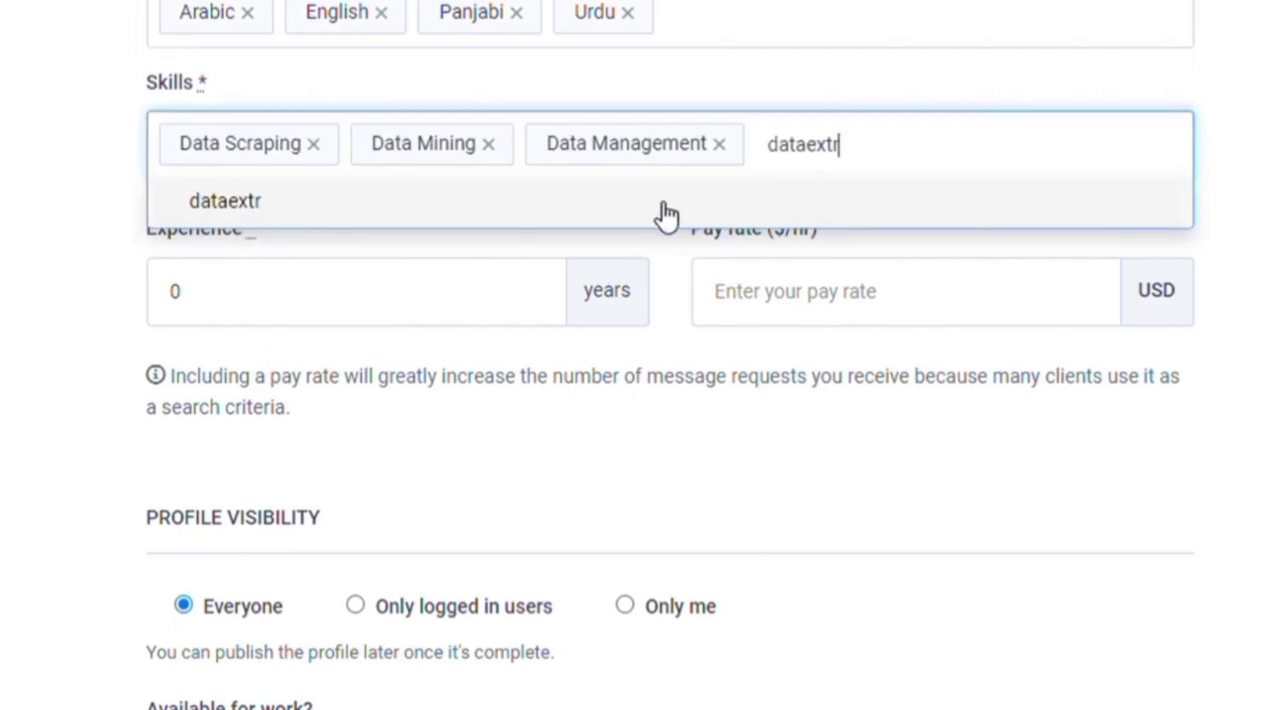
{"action": "key", "text": "BackSpace"}
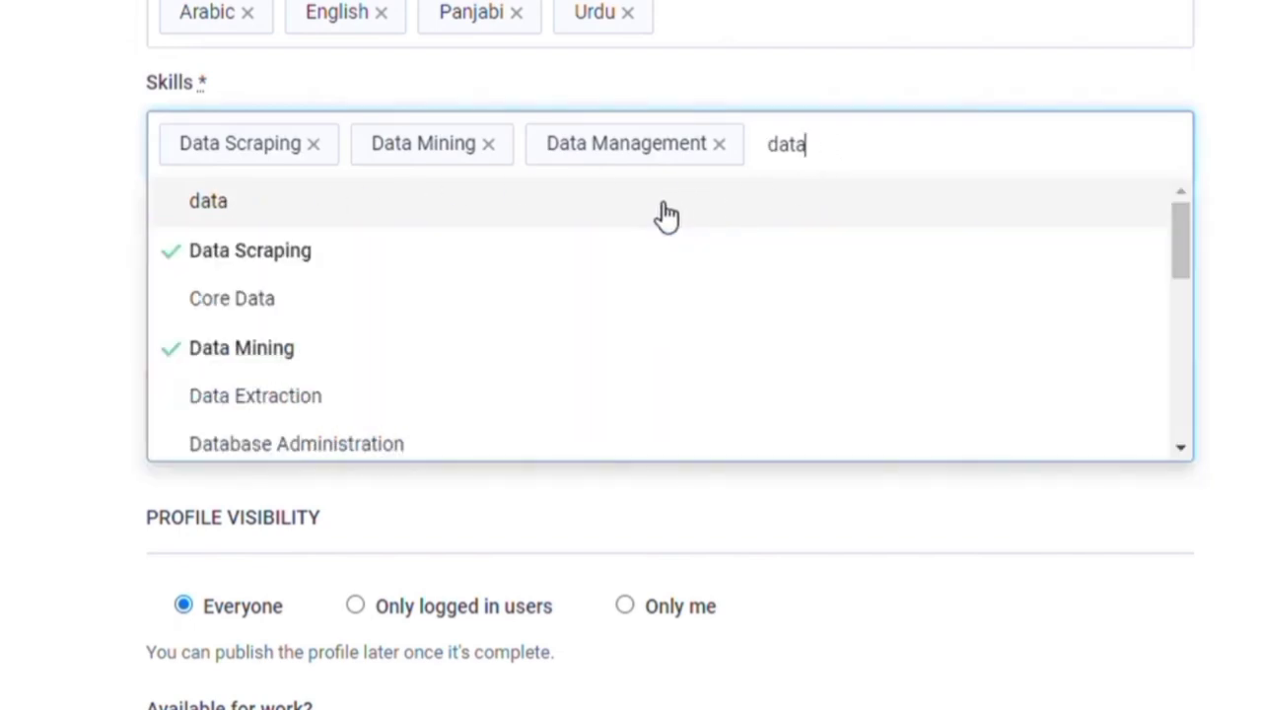
{"action": "left_click", "coordinate": [295, 397]}
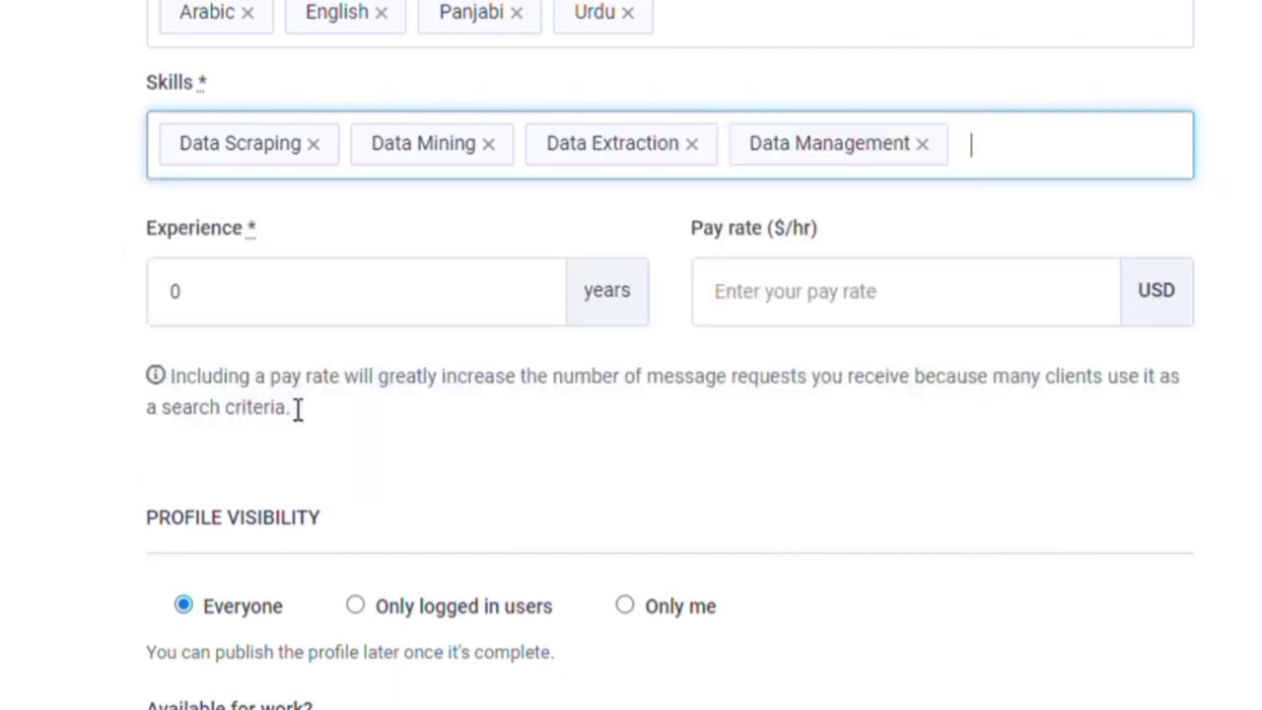
Step: Set the experience to 5 years and the pay rate to 5 USD per hour
{"action": "left_click", "coordinate": [456, 320]}
{"action": "key", "text": "BackSpace"}
{"action": "type", "text": "5"}
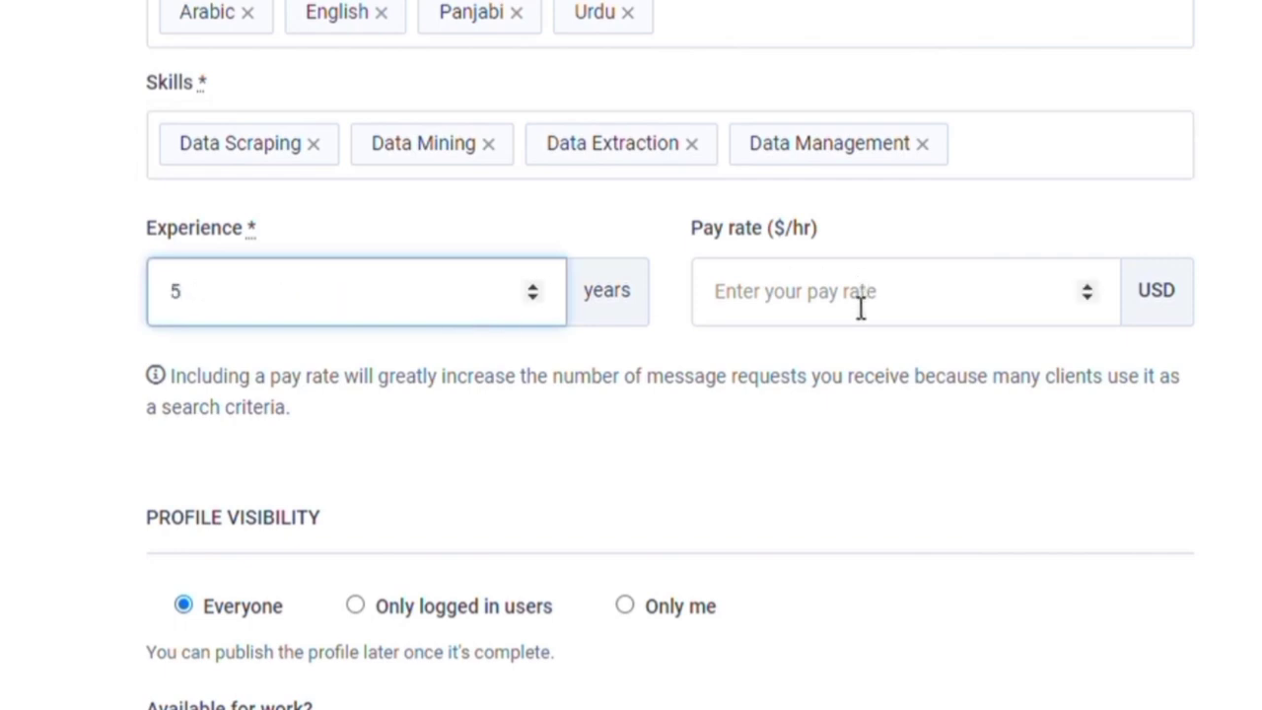
{"action": "left_click", "coordinate": [942, 301]}
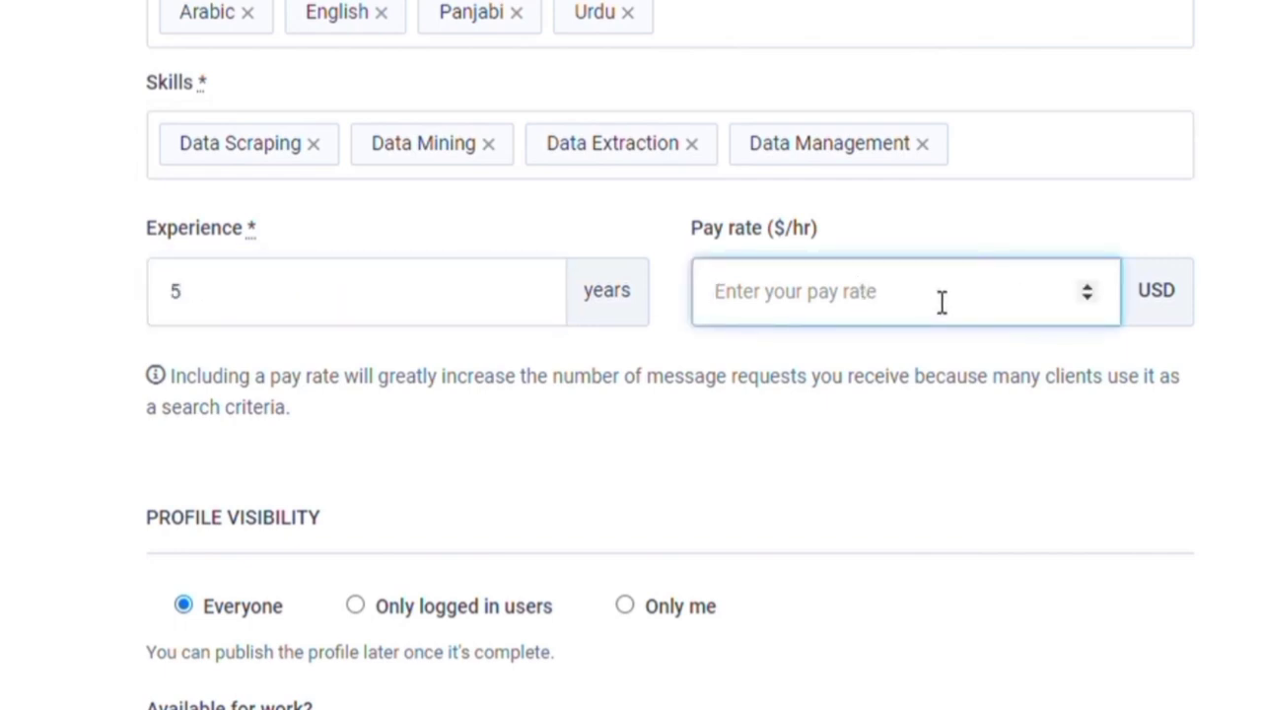
{"action": "type", "text": "5"}
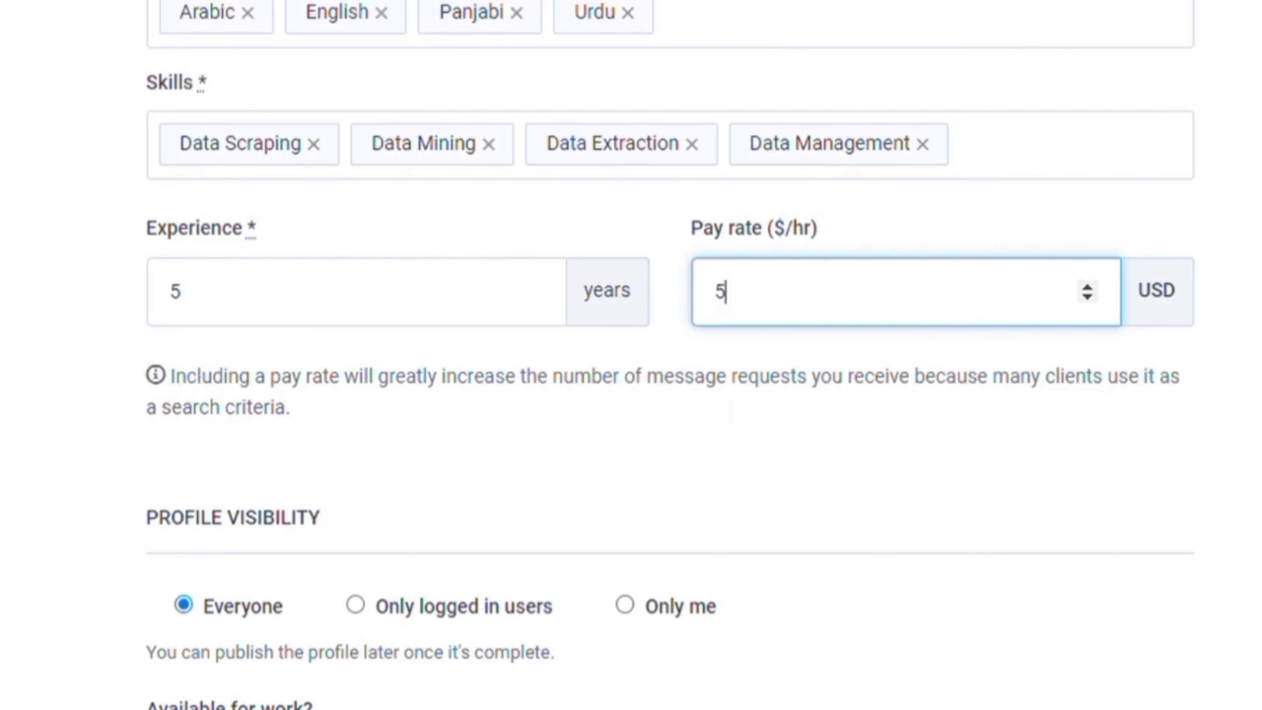
{"action": "left_click", "coordinate": [437, 446]}
{"action": "scroll", "coordinate": [437, 446], "scroll_direction": "down", "scroll_amount": 3}
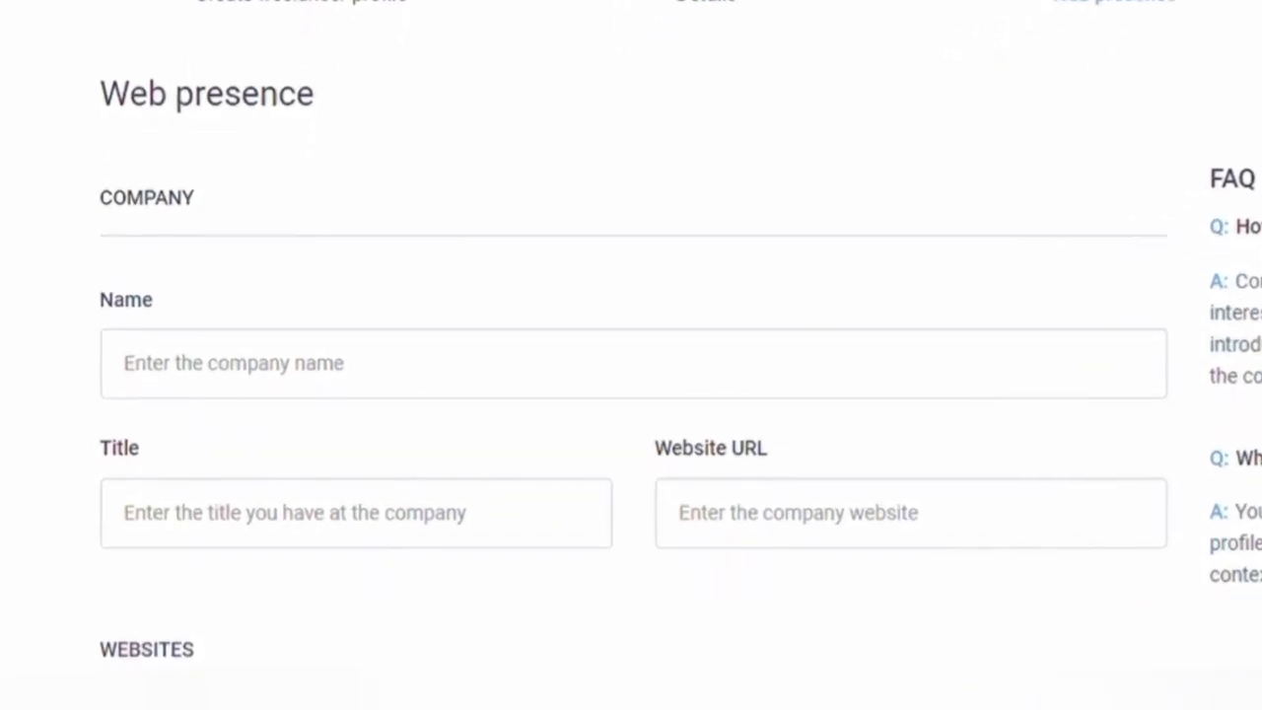
Step: Examine the company, website and social network fields of Web presence and the upload requirements on the Resume page
{"action": "scroll", "coordinate": [276, 210], "scroll_direction": "down", "scroll_amount": 5}
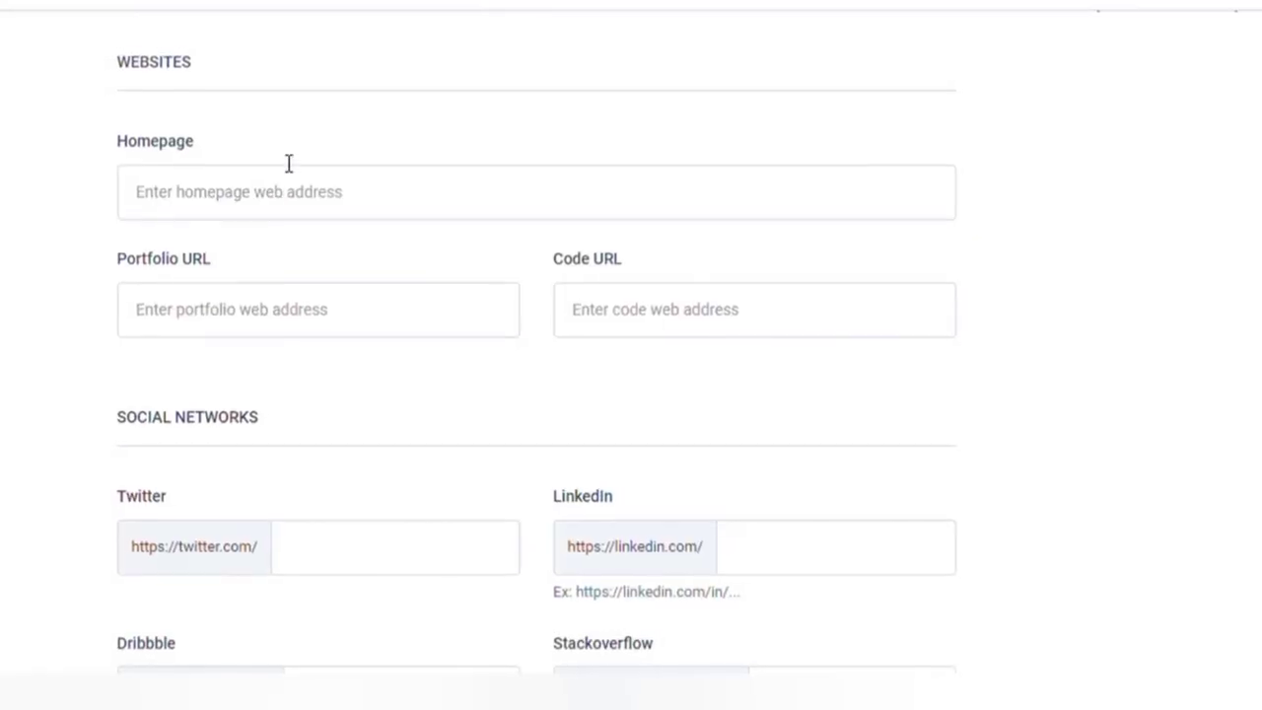
{"action": "scroll", "coordinate": [424, 394], "scroll_direction": "down", "scroll_amount": 3}
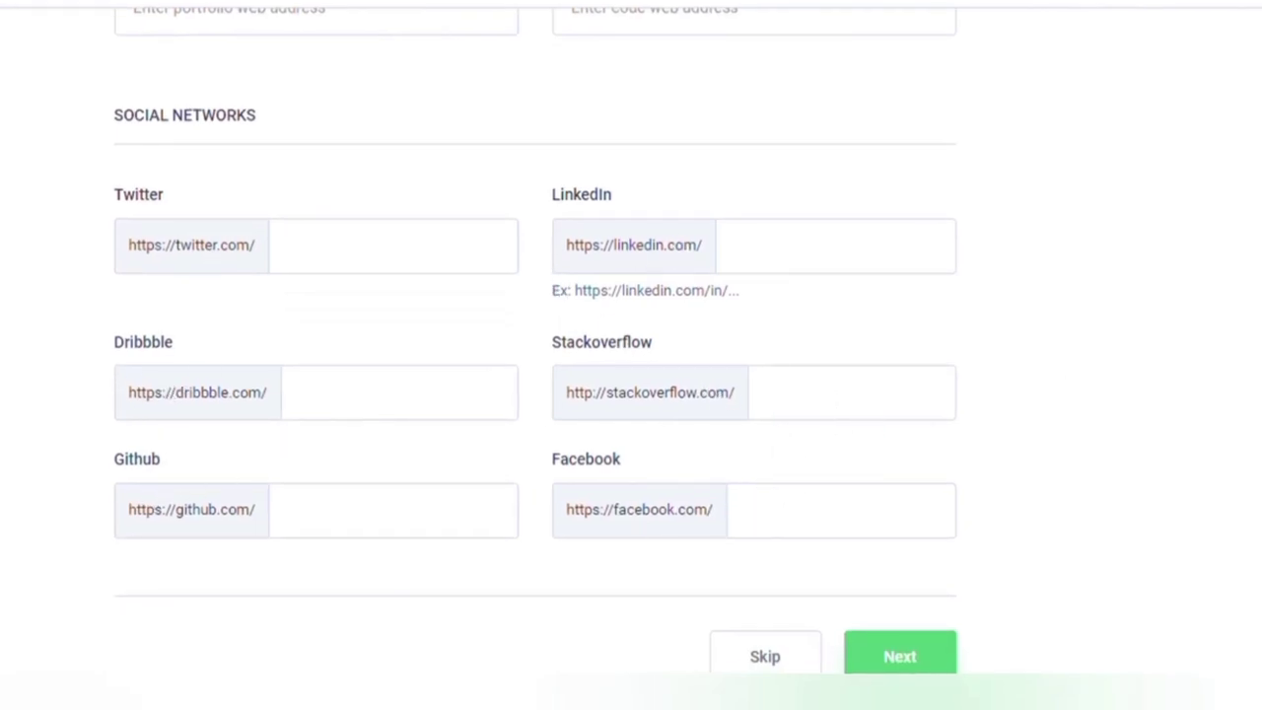
{"action": "scroll", "coordinate": [631, 355], "scroll_direction": "down", "scroll_amount": 3}
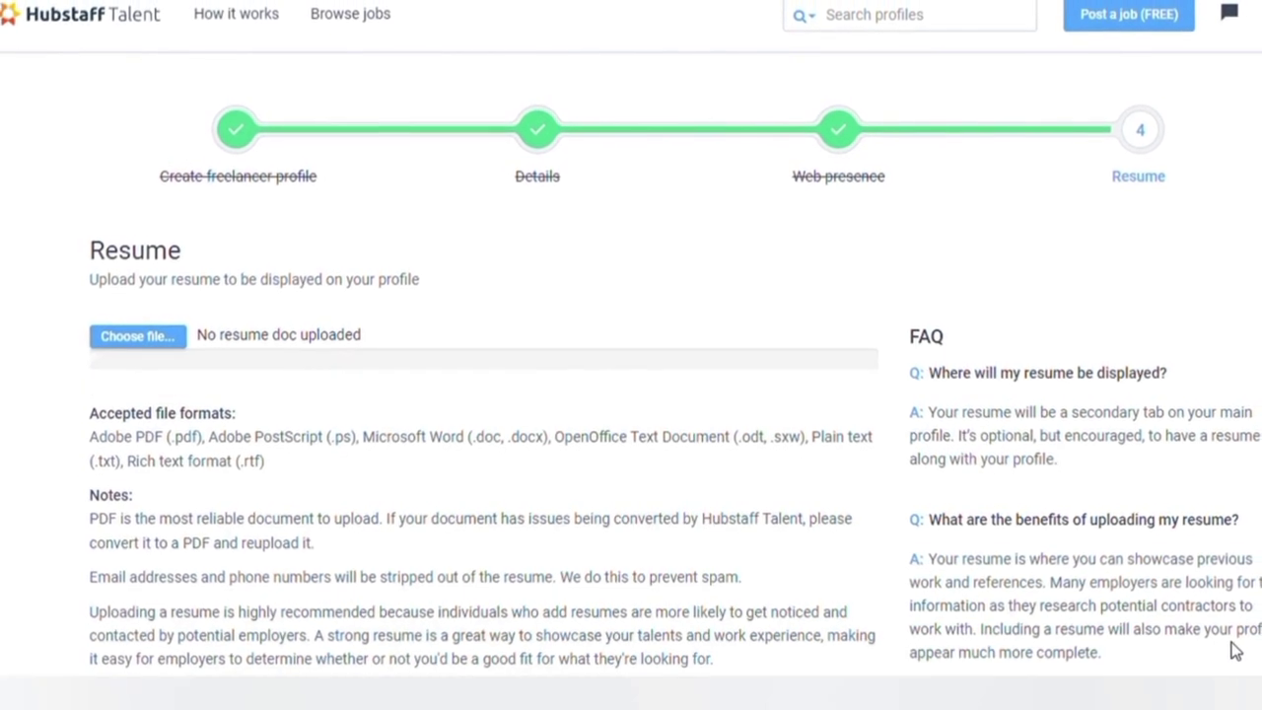
{"action": "scroll", "coordinate": [1237, 650], "scroll_direction": "down", "scroll_amount": 3}
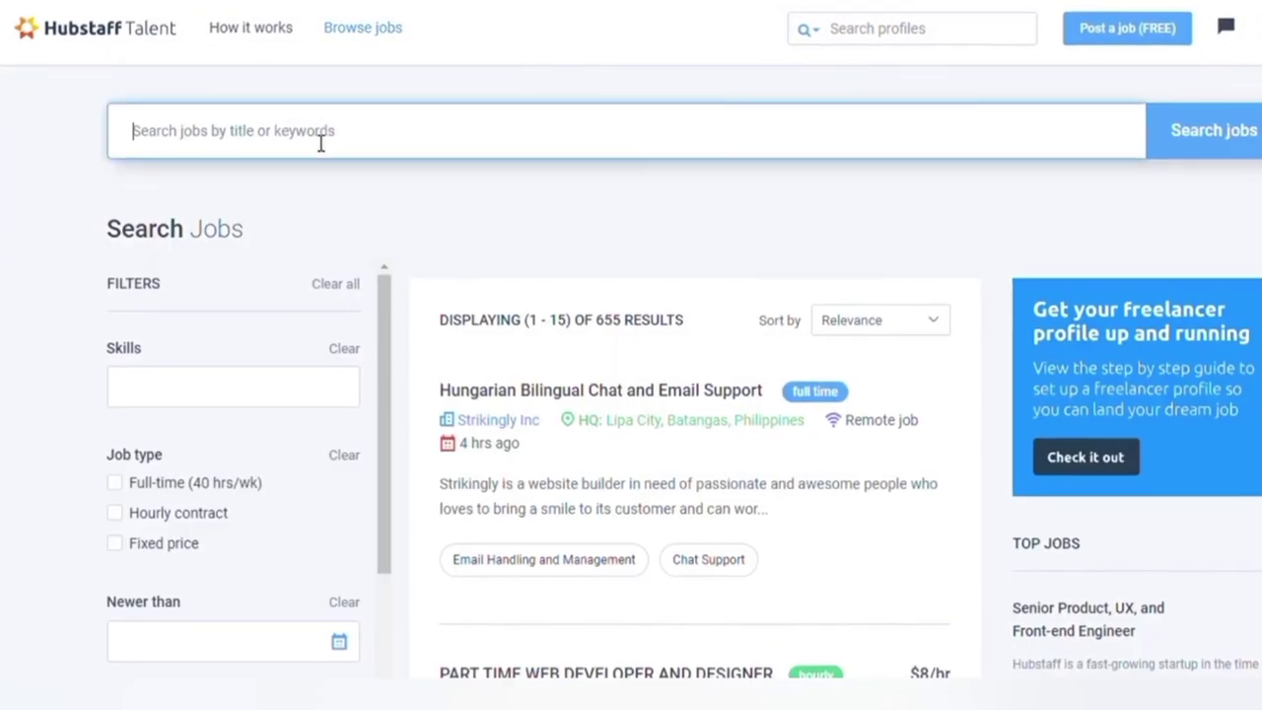
Step: Search the job listings for "data entry" and review the titles and hourly pay of the matching jobs
{"action": "type", "text": "data entry"}
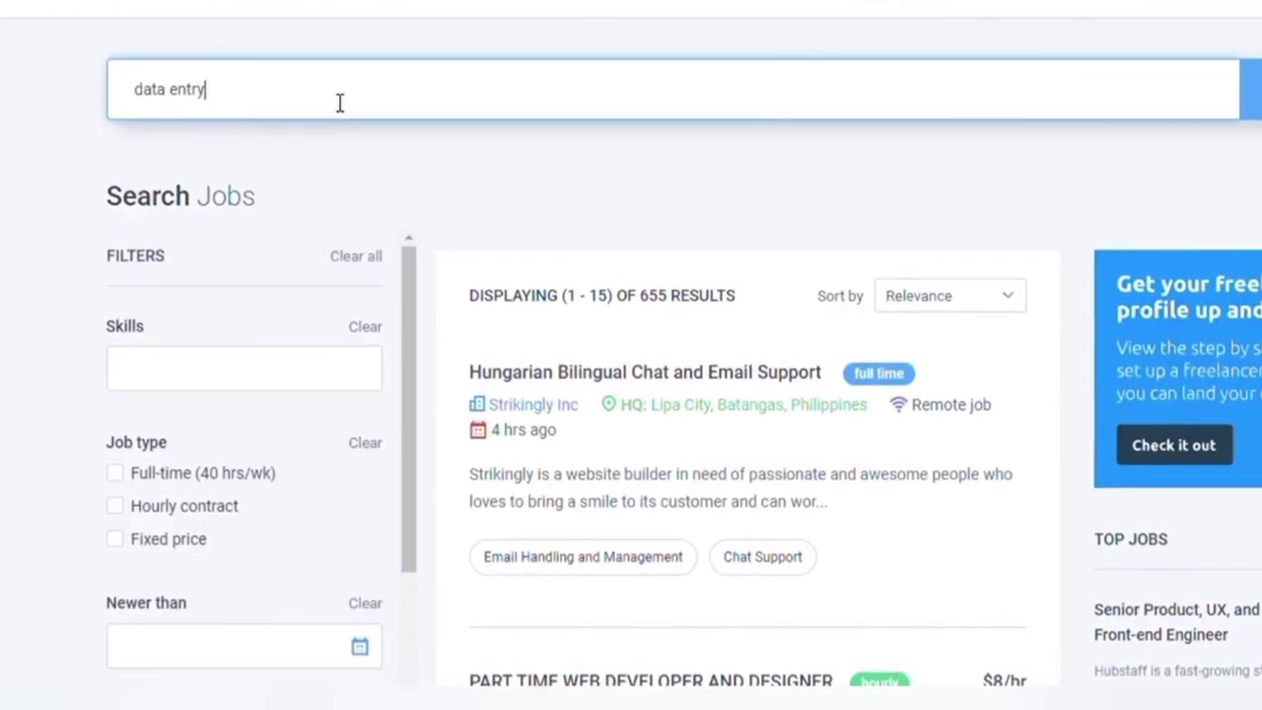
{"action": "key", "text": "Return"}
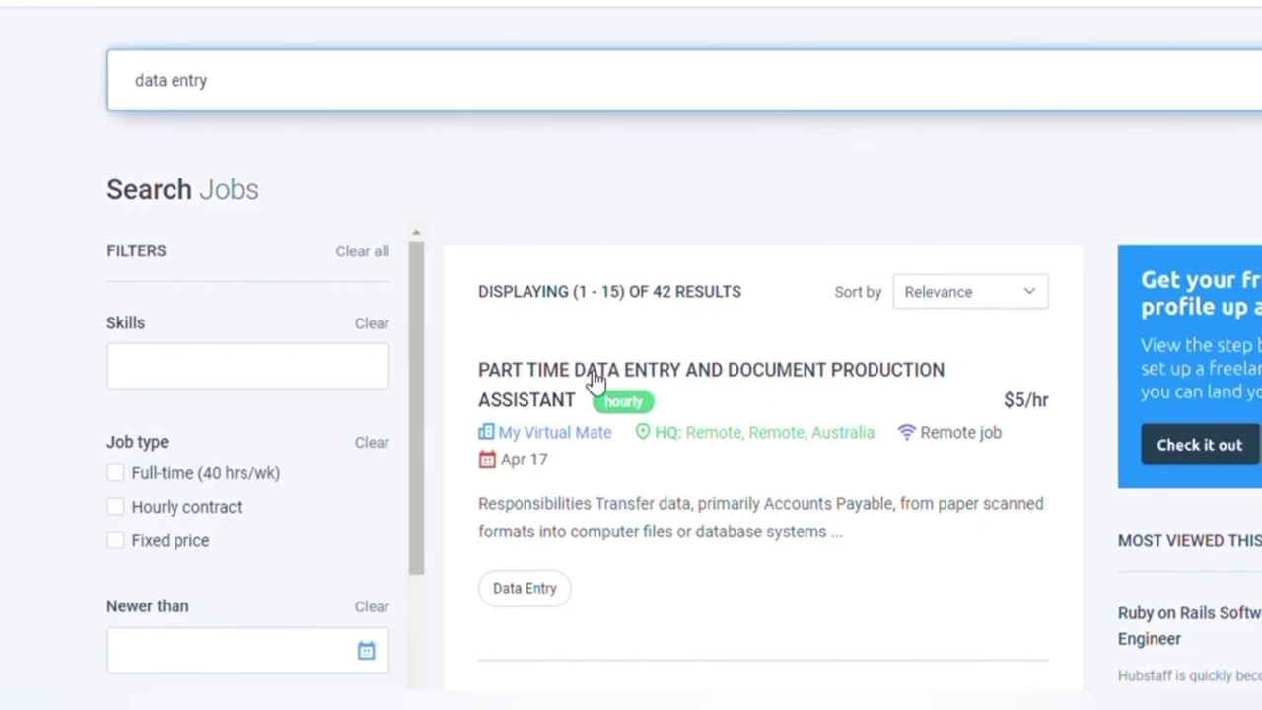
{"action": "left_click_drag", "start_coordinate": [473, 373], "coordinate": [582, 406]}
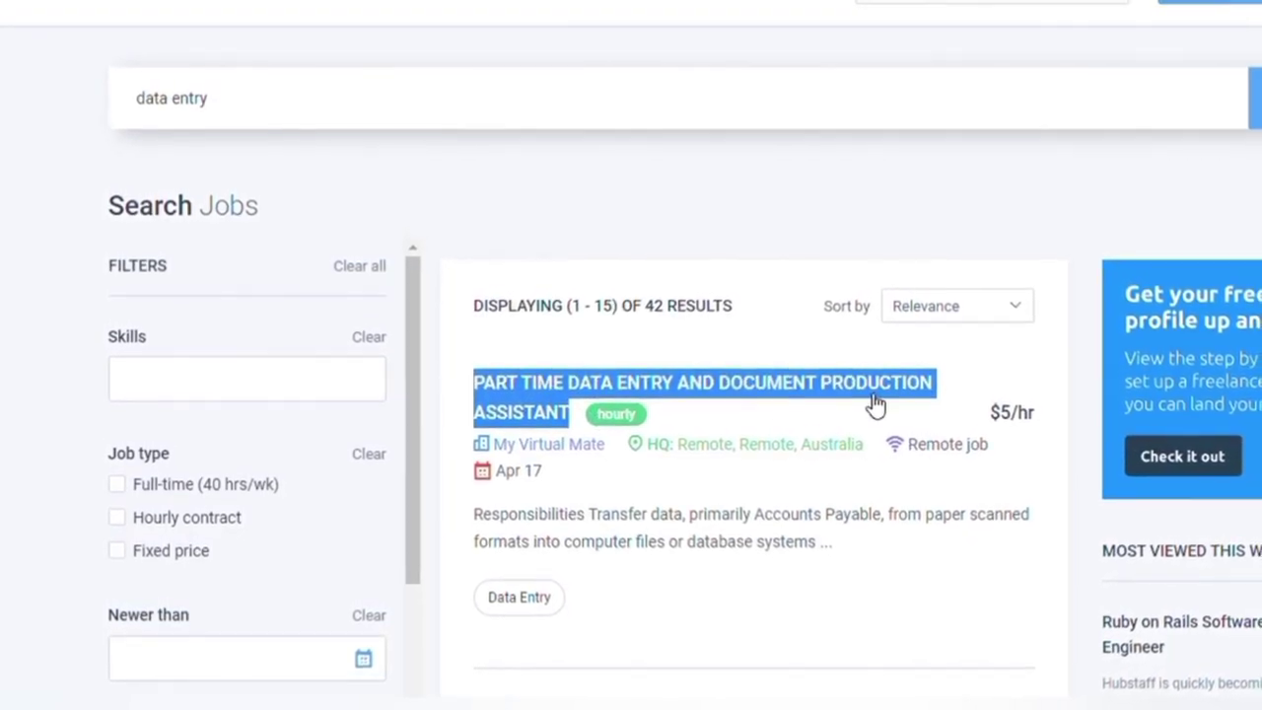
{"action": "left_click", "coordinate": [997, 423]}
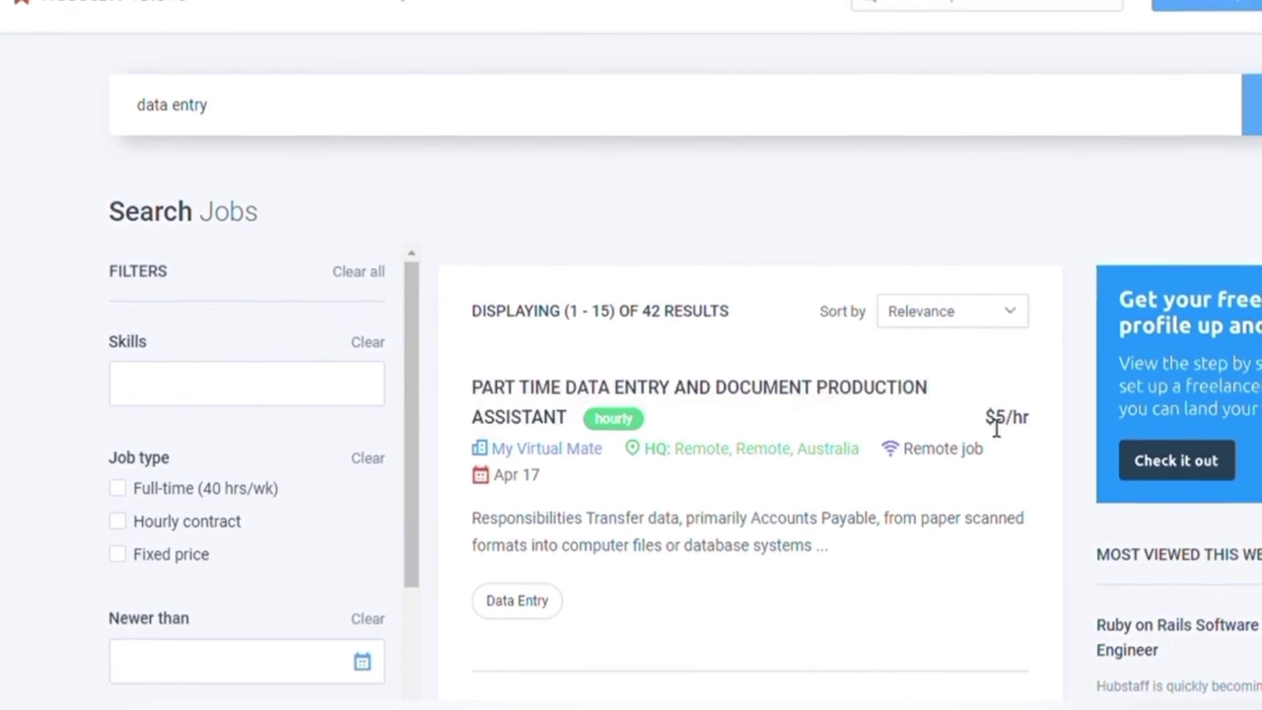
{"action": "left_click_drag", "start_coordinate": [984, 422], "coordinate": [1034, 424]}
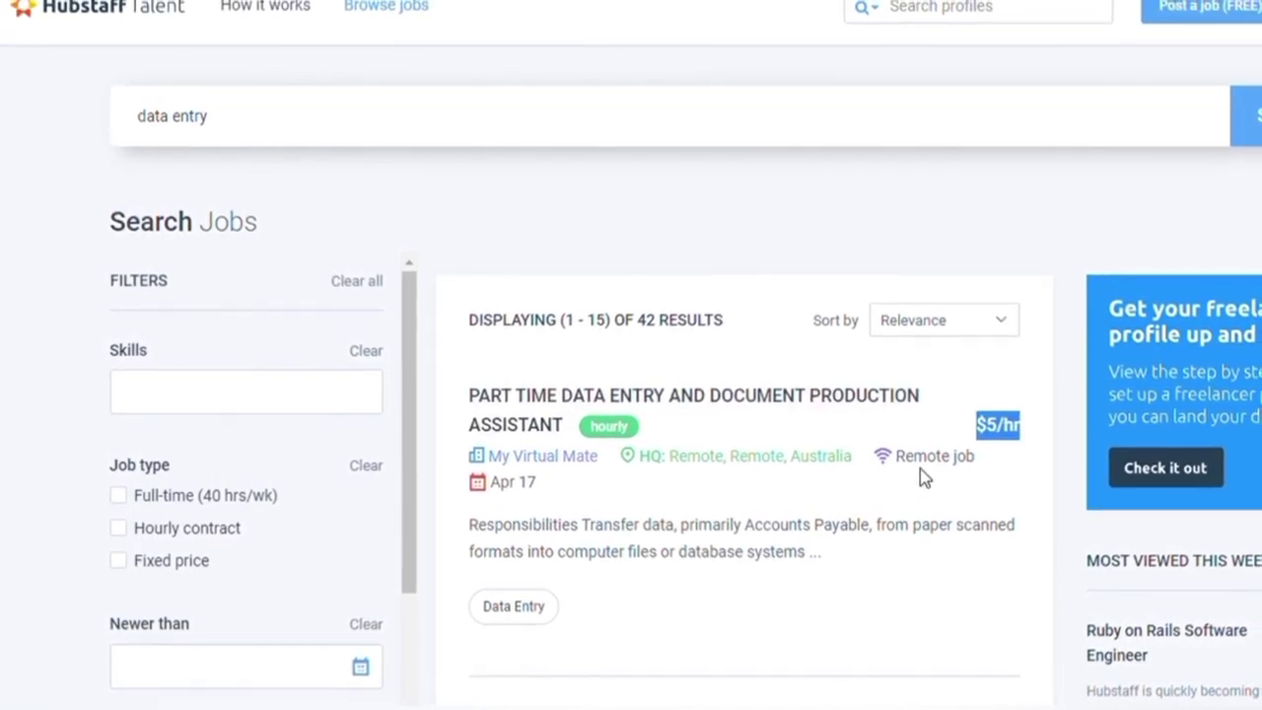
{"action": "left_click", "coordinate": [1063, 371]}
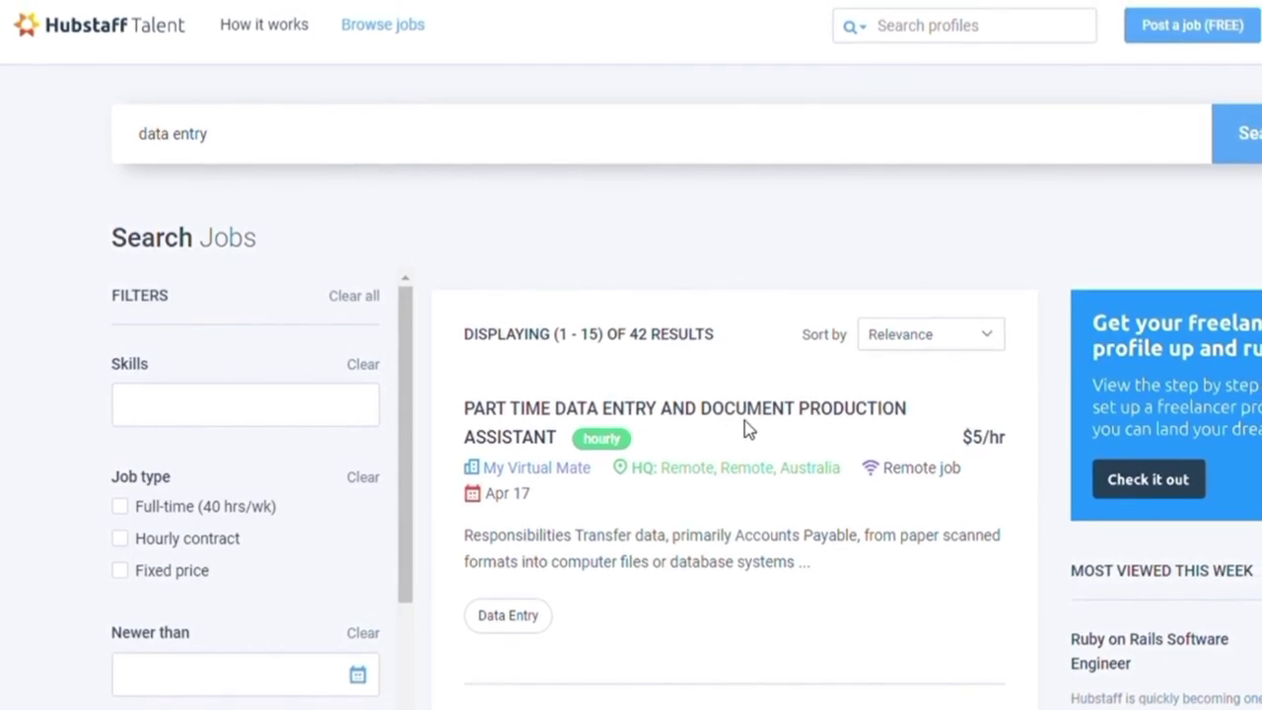
{"action": "scroll", "coordinate": [498, 517], "scroll_direction": "down", "scroll_amount": 5}
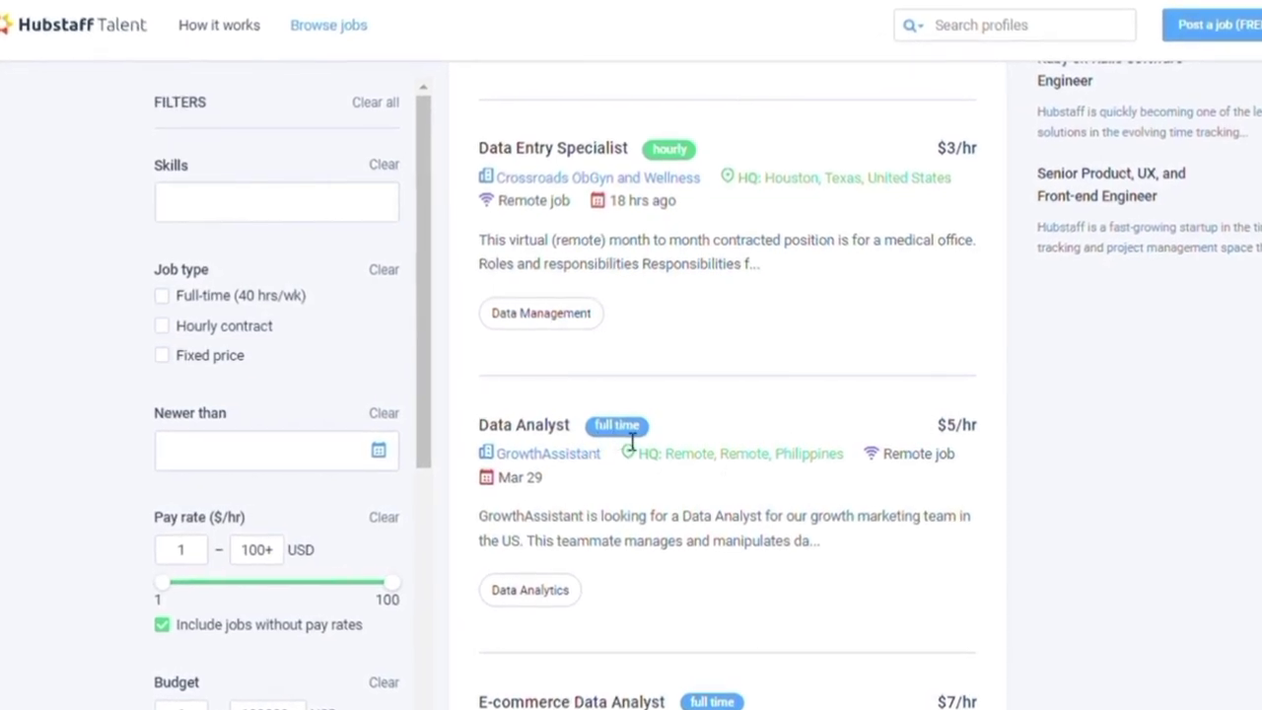
{"action": "left_click", "coordinate": [563, 469]}
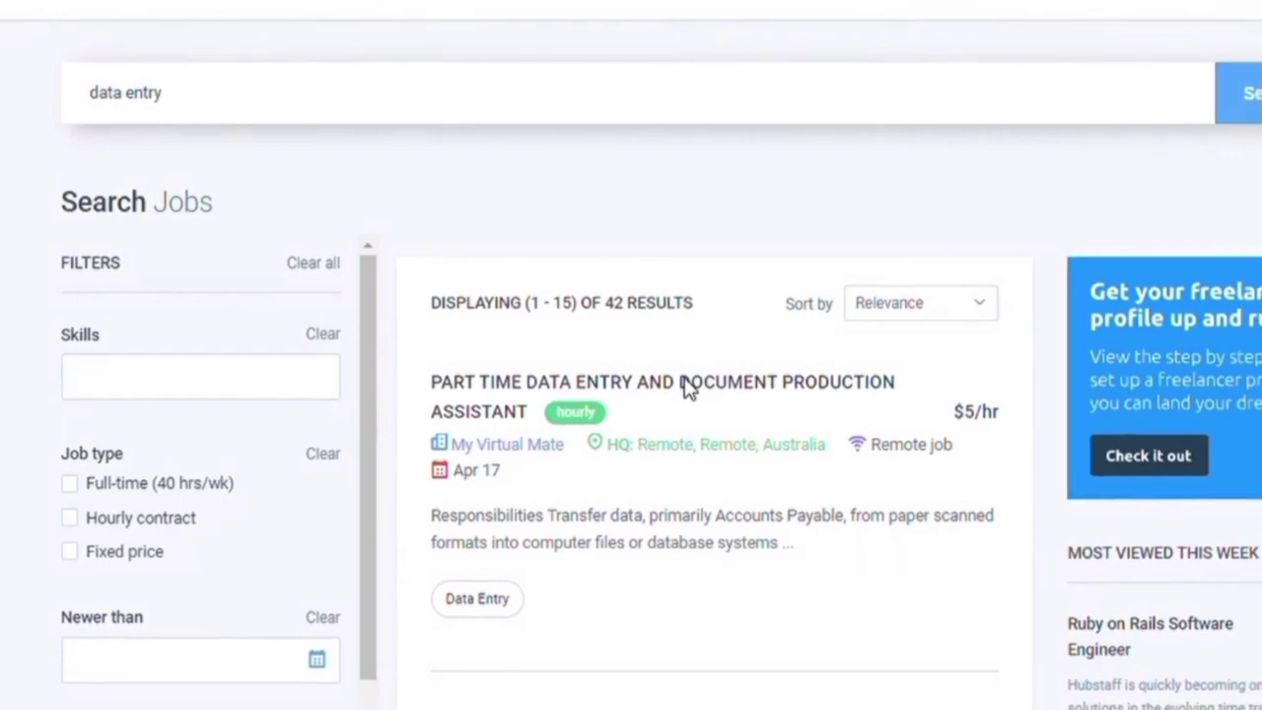
Step: Open the part-time data entry and document production assistant job and read its responsibilities and requirements
{"action": "left_click", "coordinate": [684, 386]}
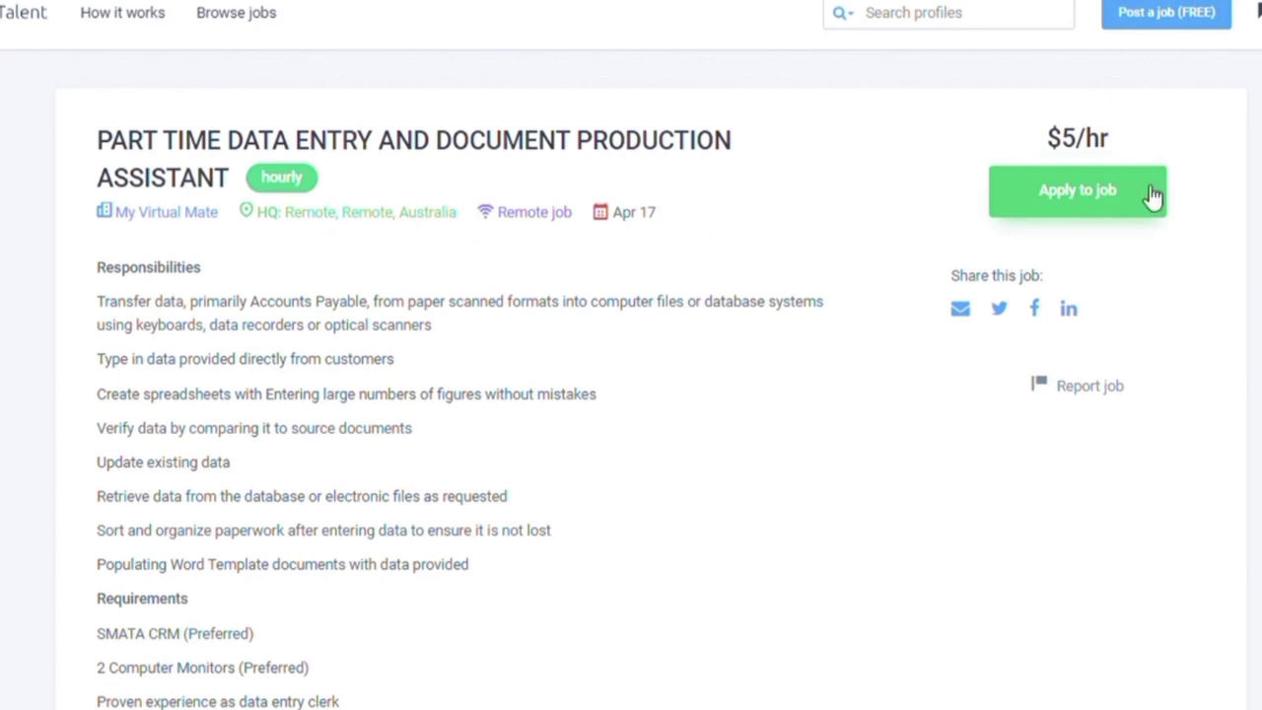
{"action": "scroll", "coordinate": [631, 395], "scroll_direction": "down", "scroll_amount": 9}
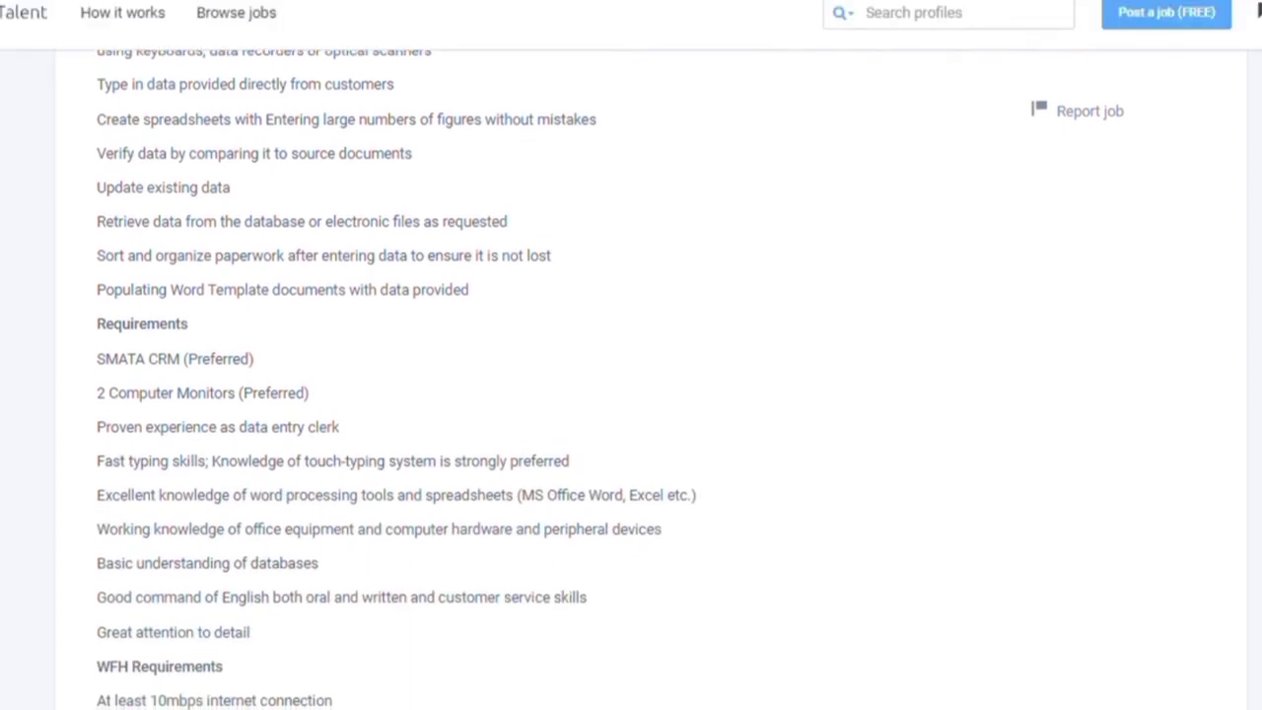
{"action": "scroll", "coordinate": [631, 394], "scroll_direction": "down", "scroll_amount": 2}
{"action": "scroll", "coordinate": [631, 395], "scroll_direction": "up", "scroll_amount": 8}
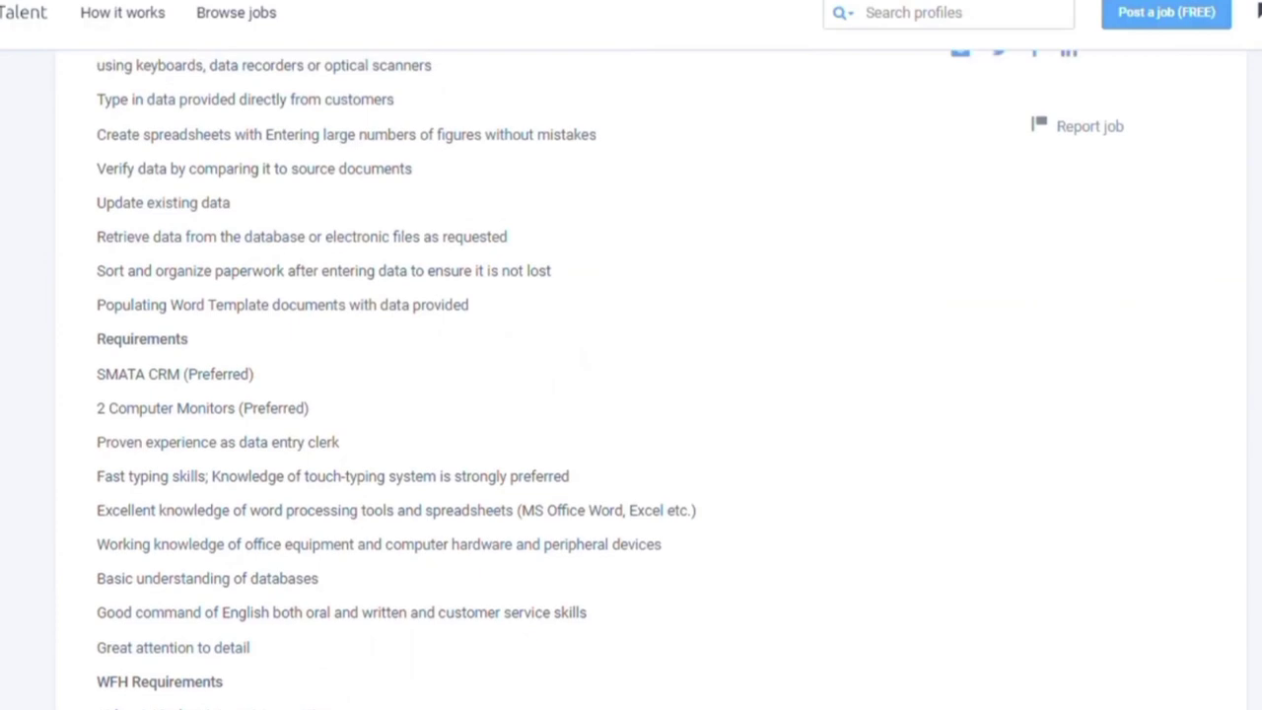
{"action": "scroll", "coordinate": [1259, 9], "scroll_direction": "up", "scroll_amount": 3}
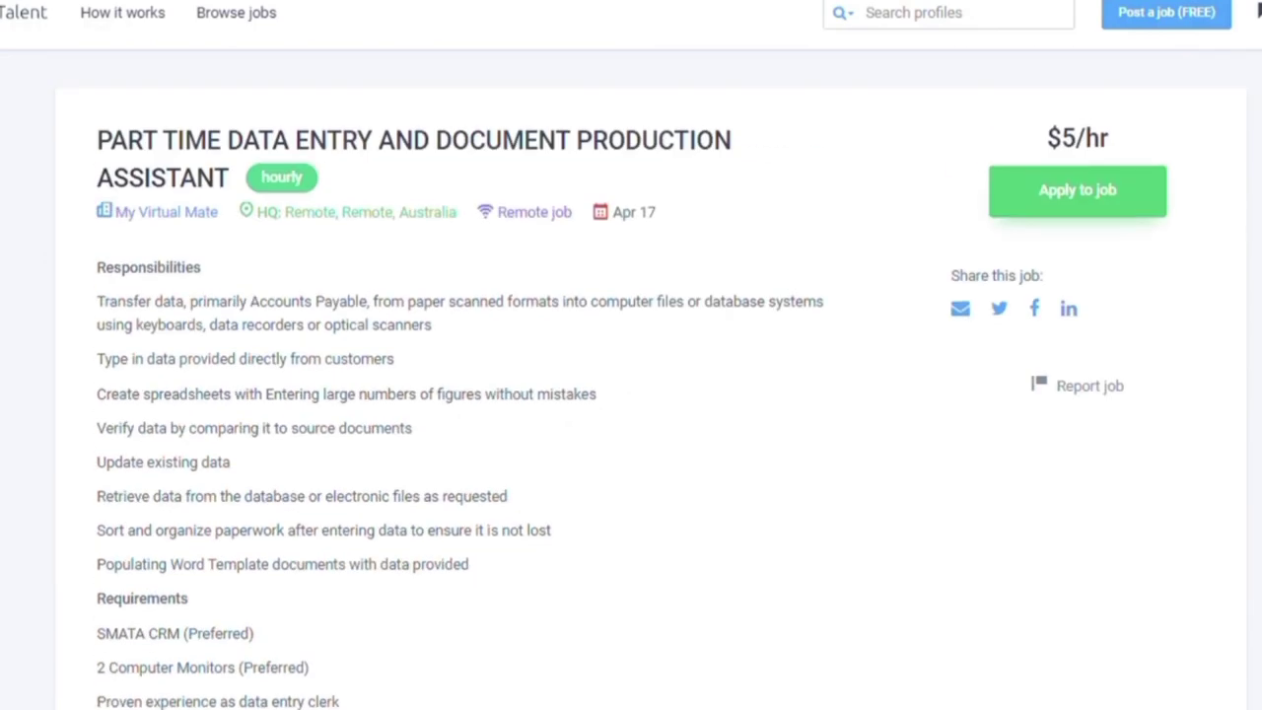
Step: Try to apply to the part-time data entry and document production assistant job and read the resulting notice
{"action": "left_click", "coordinate": [1084, 195]}
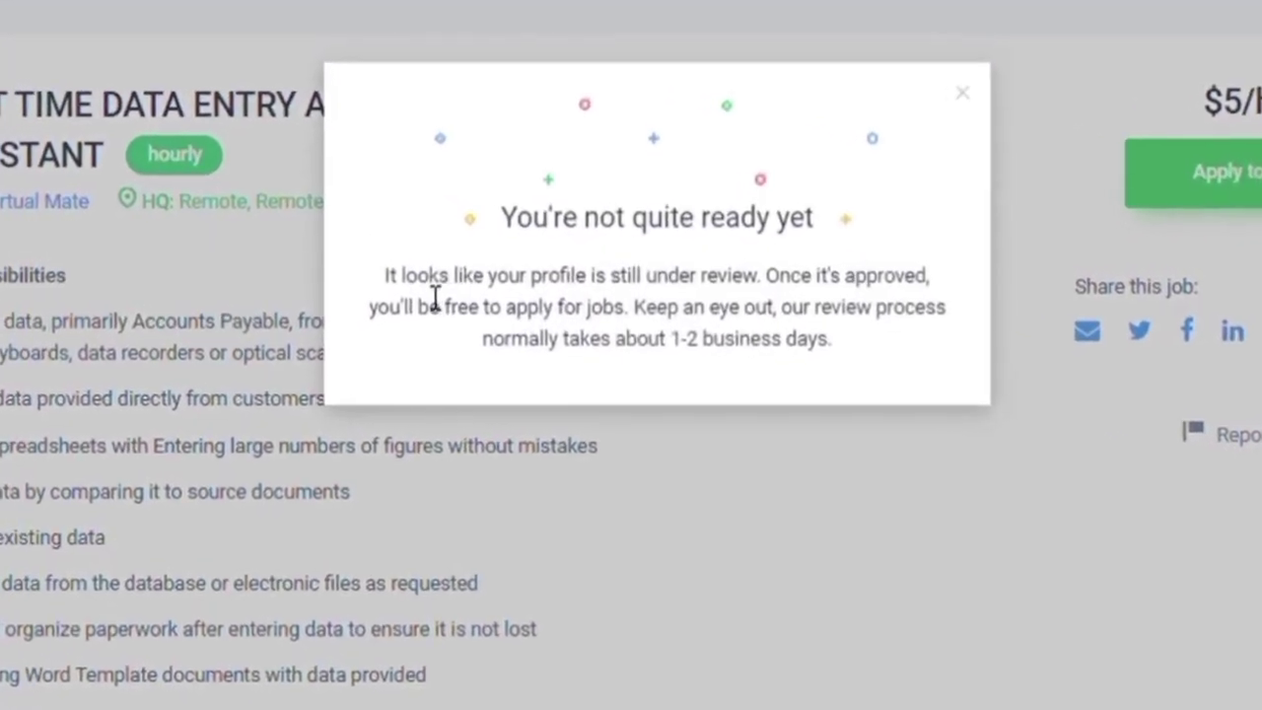
{"action": "left_click_drag", "start_coordinate": [382, 280], "coordinate": [653, 371]}
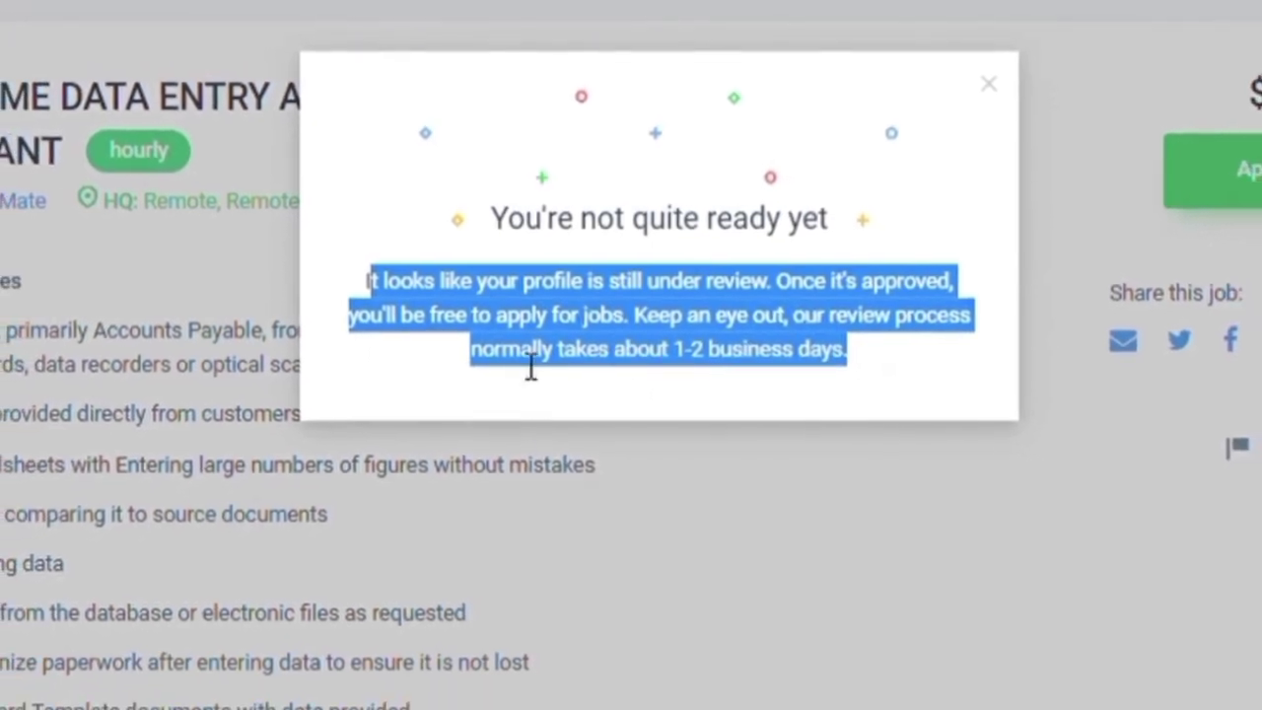
Step: Clear the text selection in the profile review notice and close the notice on the job page
{"action": "left_click", "coordinate": [779, 389]}
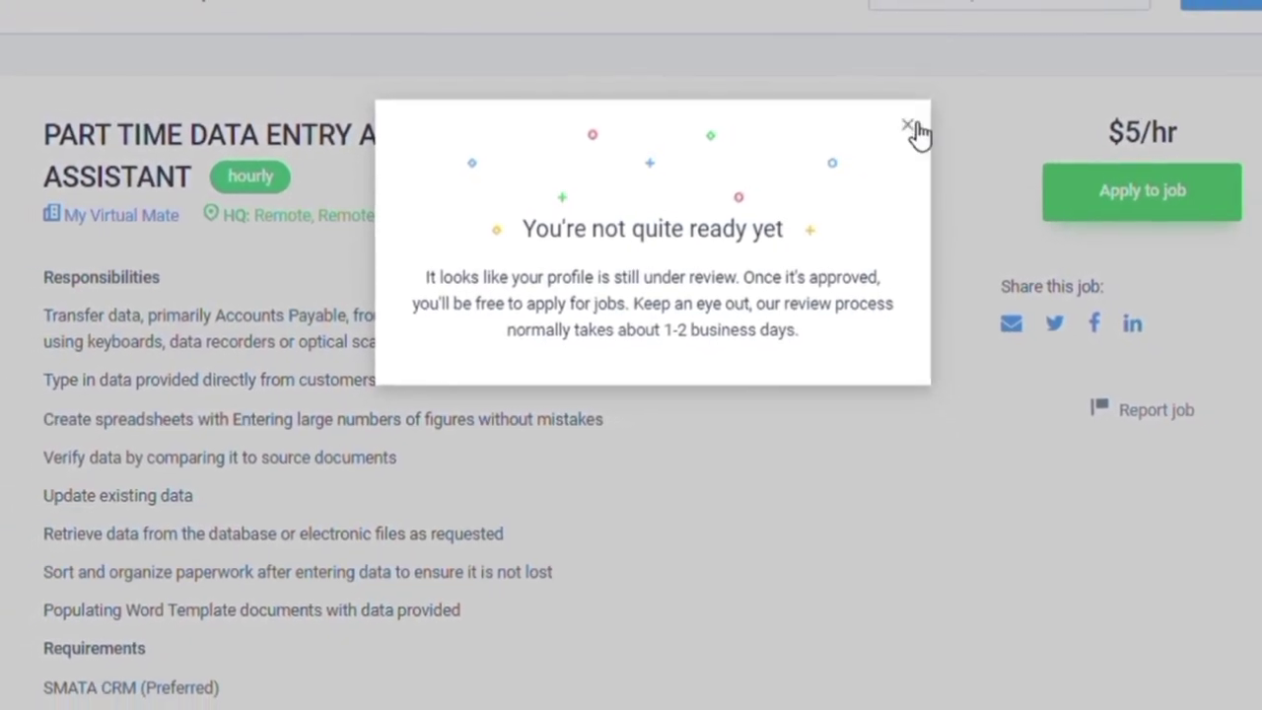
{"action": "left_click", "coordinate": [909, 132]}
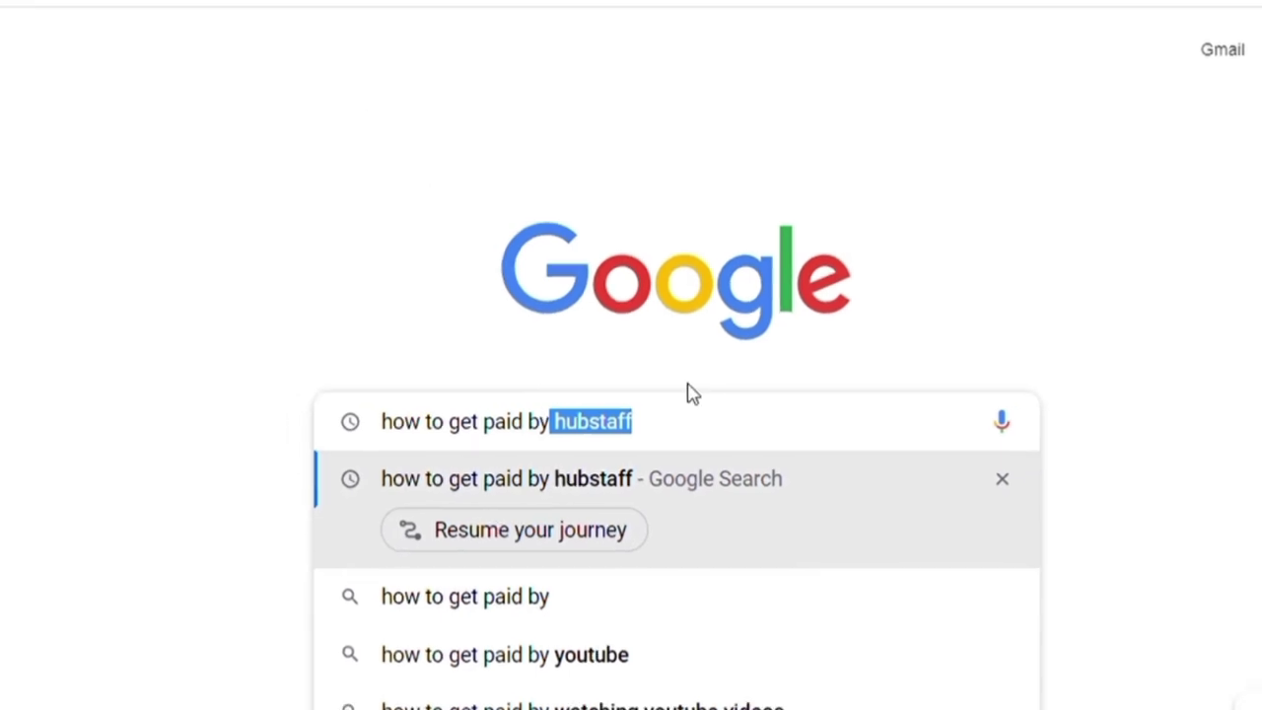
Step: Search Google for "how to get paid by hubstaff" and read the listed payment account options, including the Payoneer entry
{"action": "key", "text": "Return"}
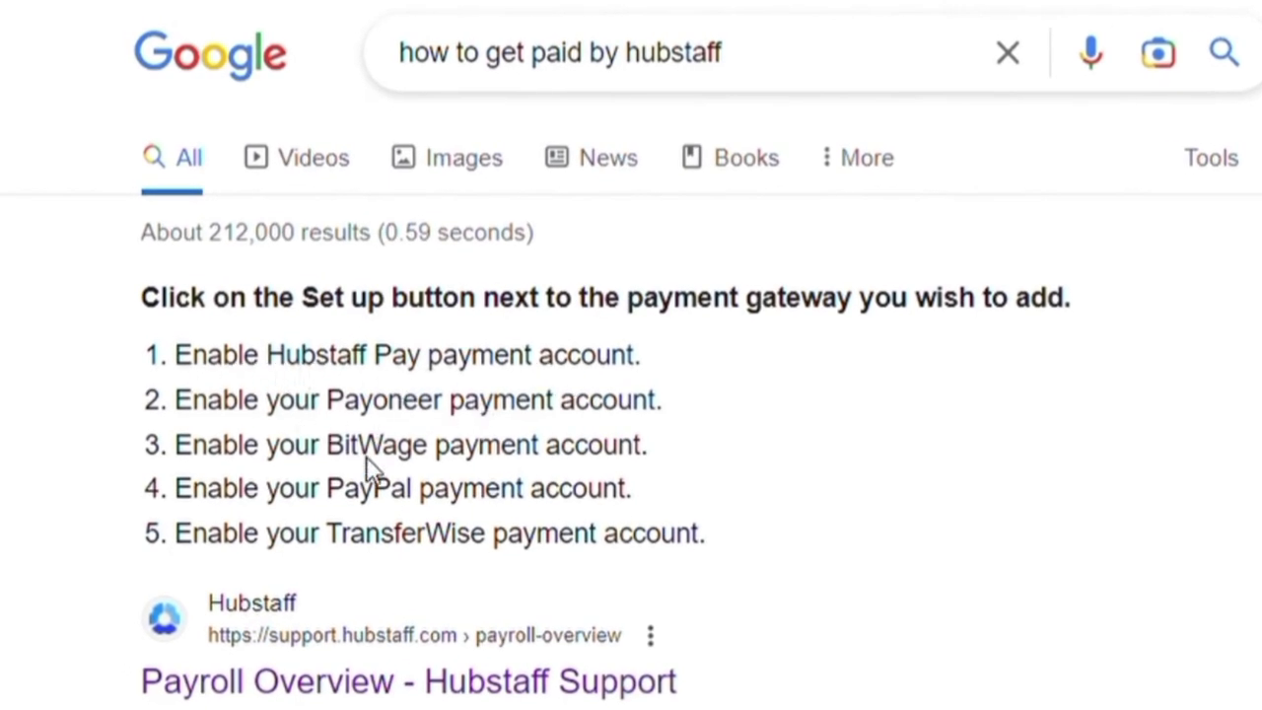
{"action": "left_click_drag", "start_coordinate": [184, 359], "coordinate": [759, 579]}
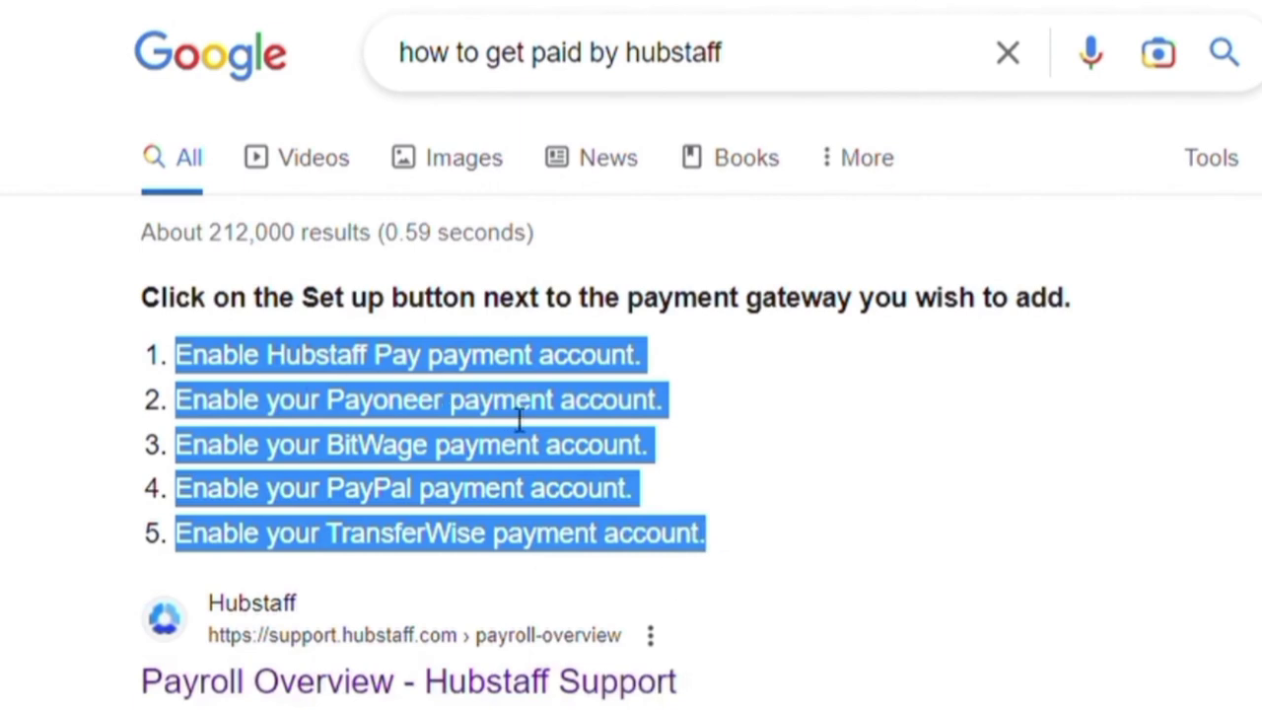
{"action": "left_click", "coordinate": [761, 429]}
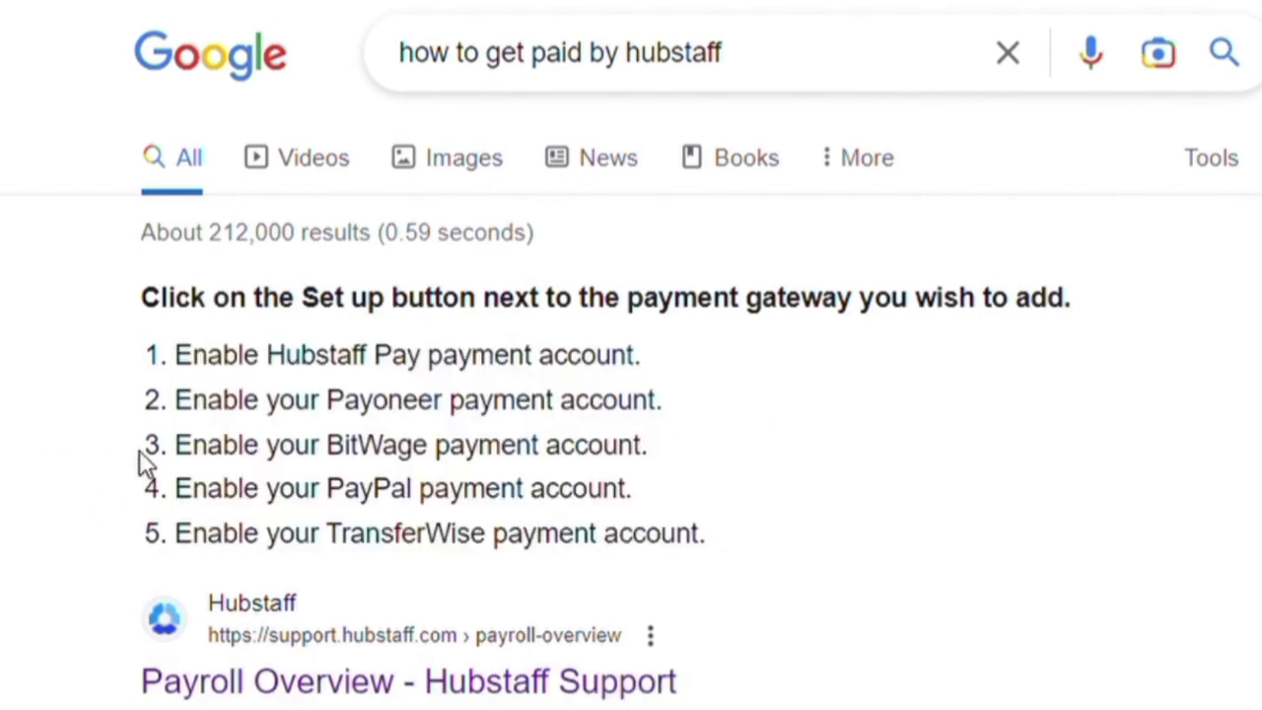
{"action": "left_click_drag", "start_coordinate": [343, 422], "coordinate": [761, 418]}
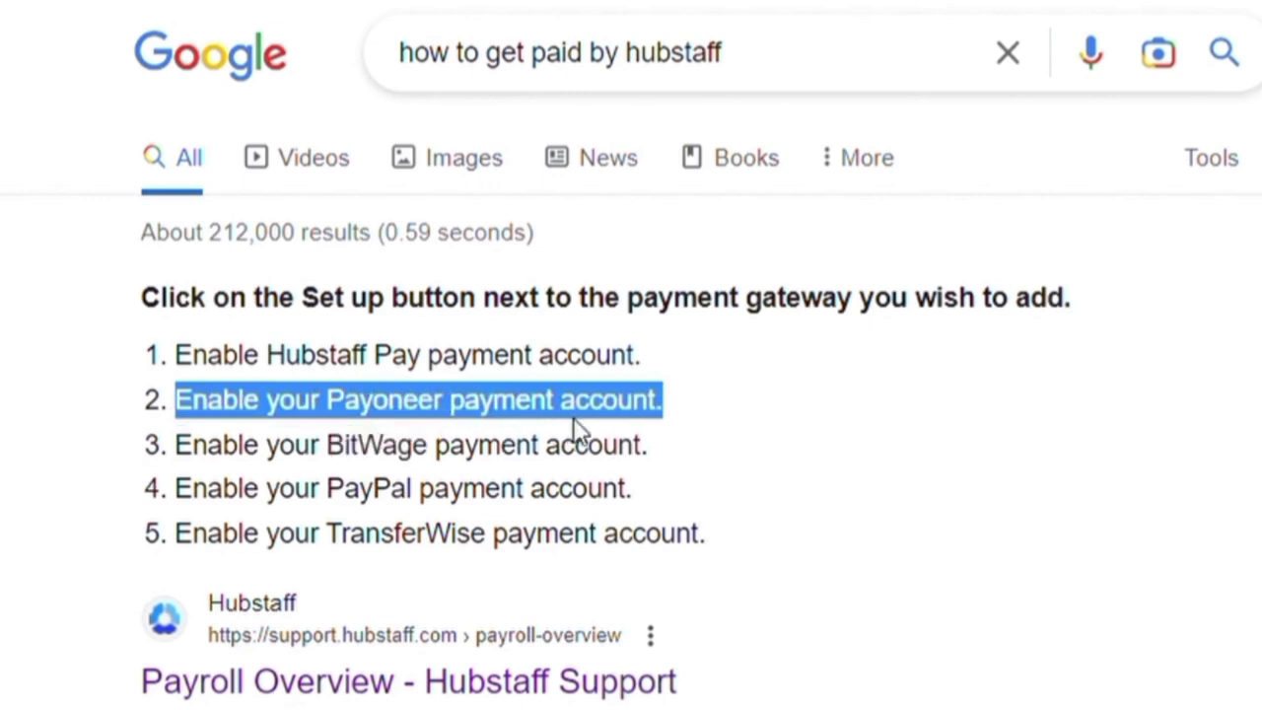
{"action": "left_click", "coordinate": [750, 426]}
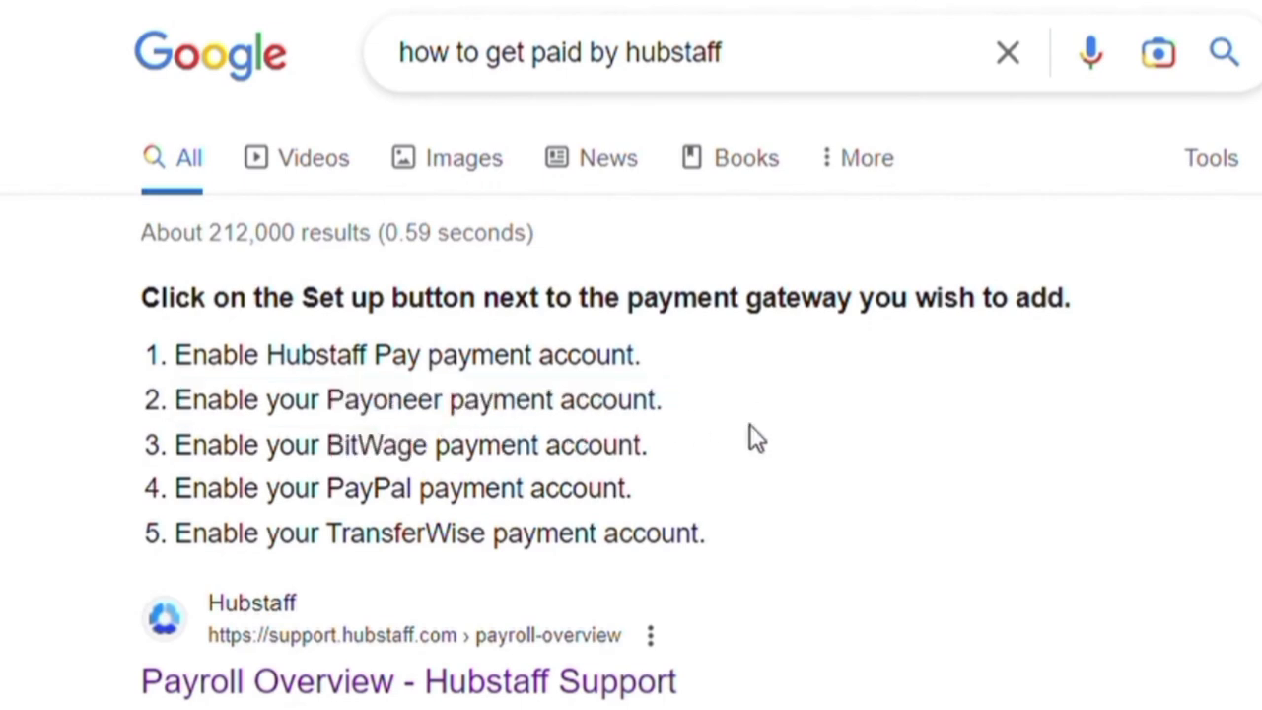